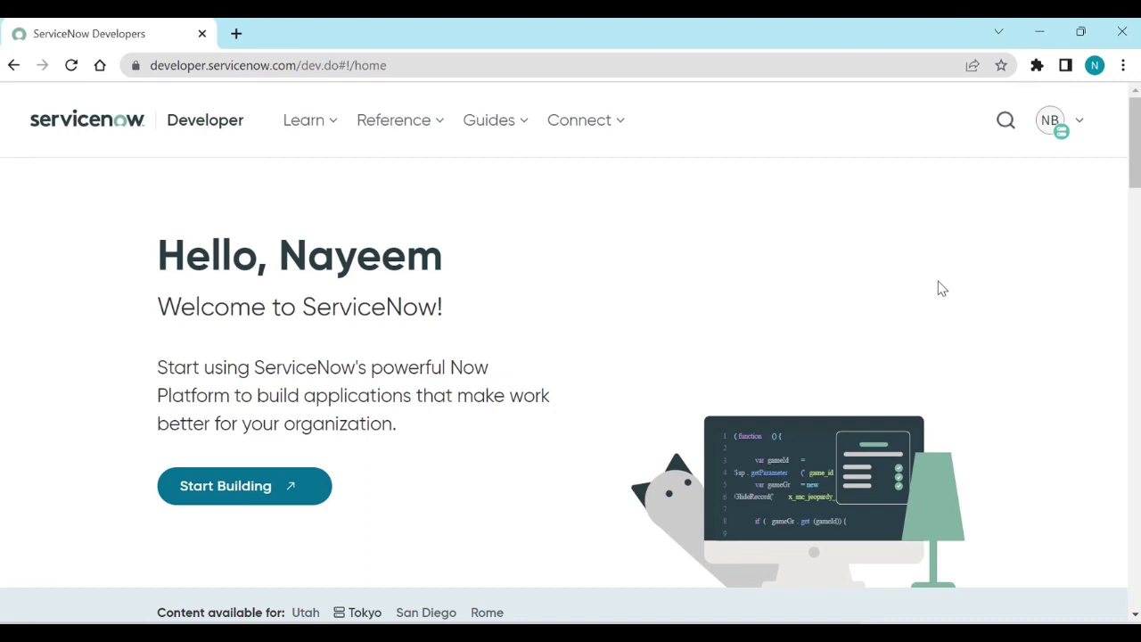
- Open the My Instance panel and confirm the instance is Online on the Tokyo release
{"action": "left_click", "coordinate": [1083, 123]}
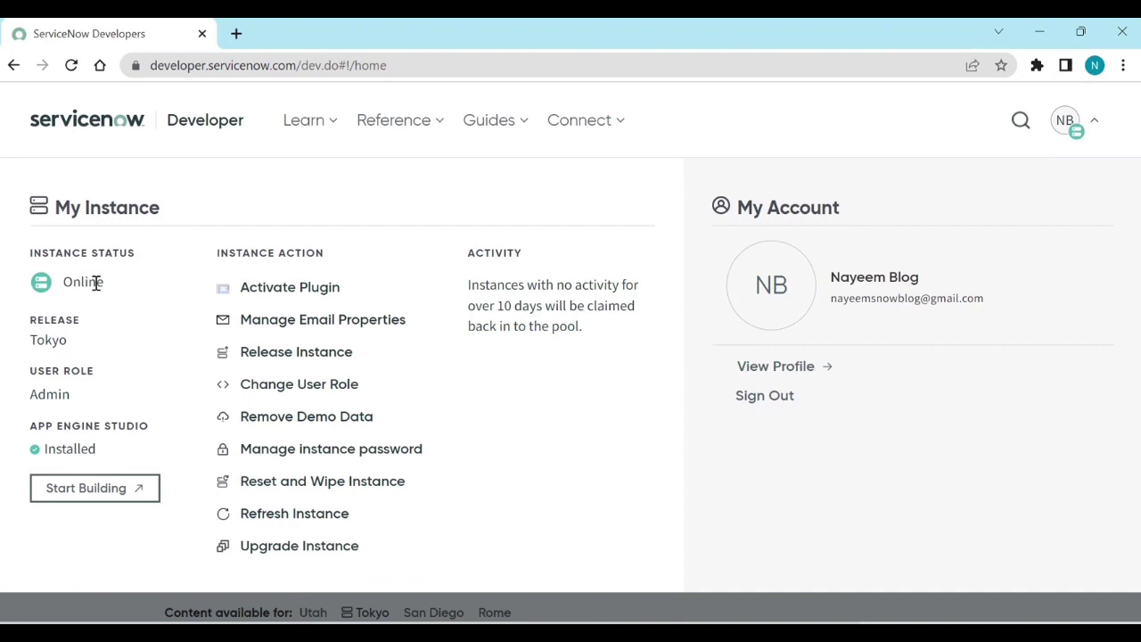
{"action": "left_click_drag", "start_coordinate": [73, 346], "coordinate": [36, 346]}
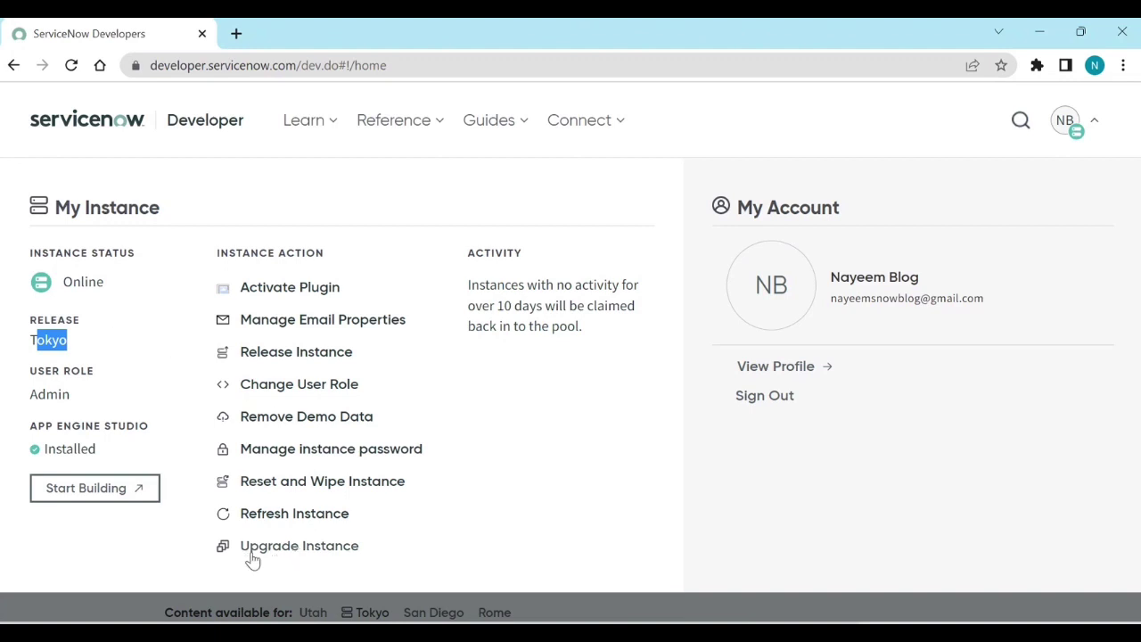
- Start upgrading the developer instance from Tokyo Patch 4a to Utah RC1
{"action": "left_click", "coordinate": [299, 551]}
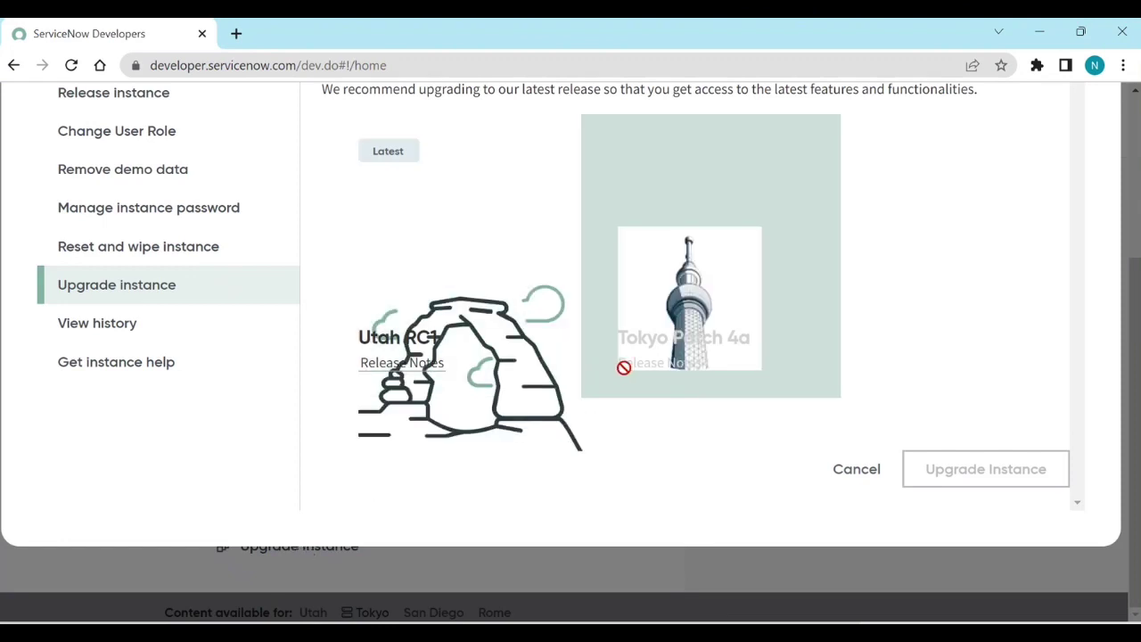
{"action": "scroll", "coordinate": [553, 452], "scroll_direction": "down", "scroll_amount": 1}
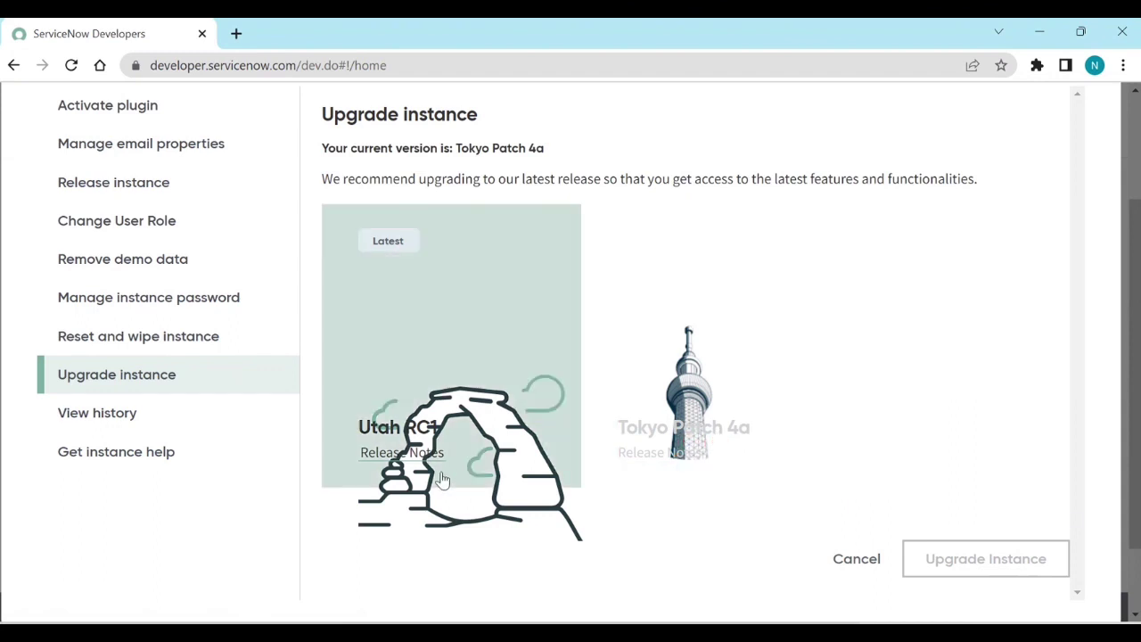
{"action": "left_click", "coordinate": [456, 431]}
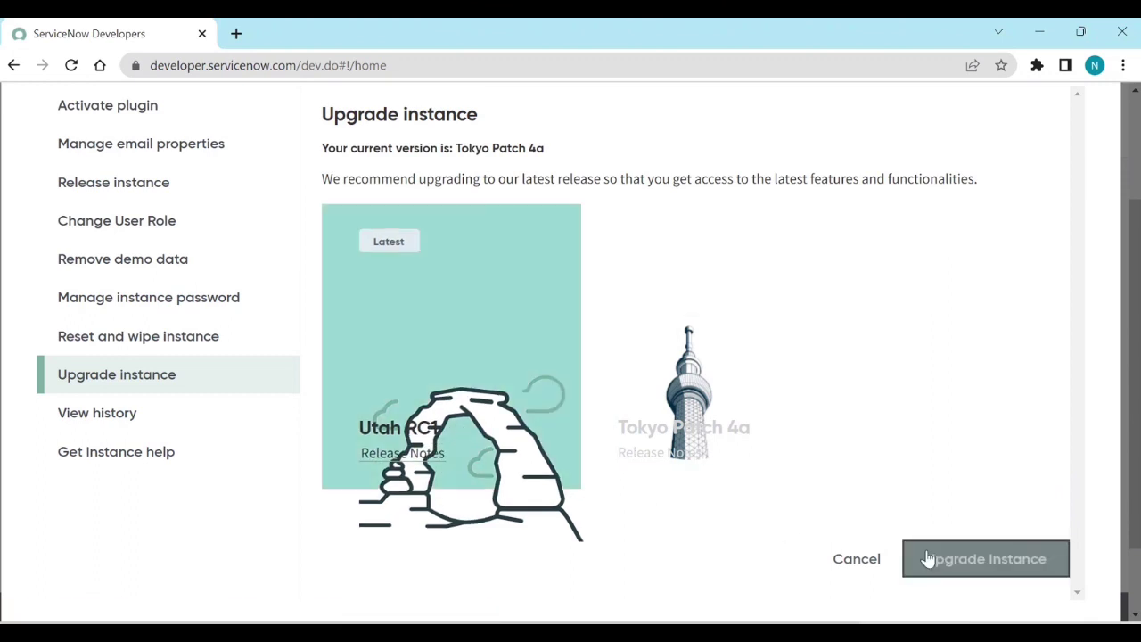
{"action": "left_click", "coordinate": [1021, 562]}
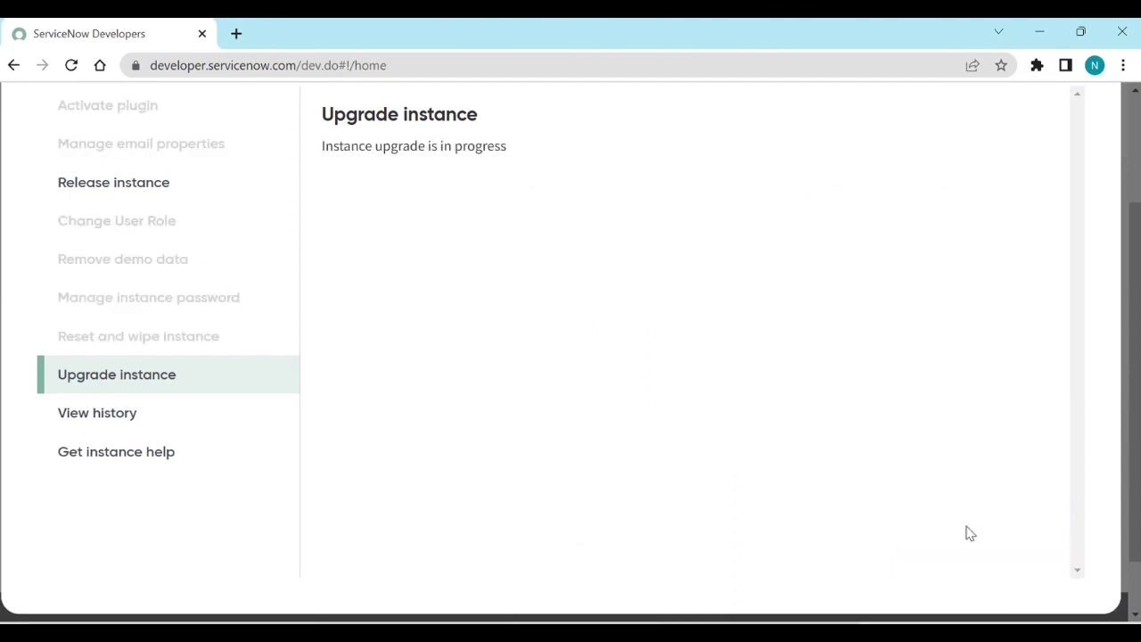
- Close the instance actions window and confirm the status reads Upgrading Instance
{"action": "scroll", "coordinate": [422, 481], "scroll_direction": "up", "scroll_amount": 1}
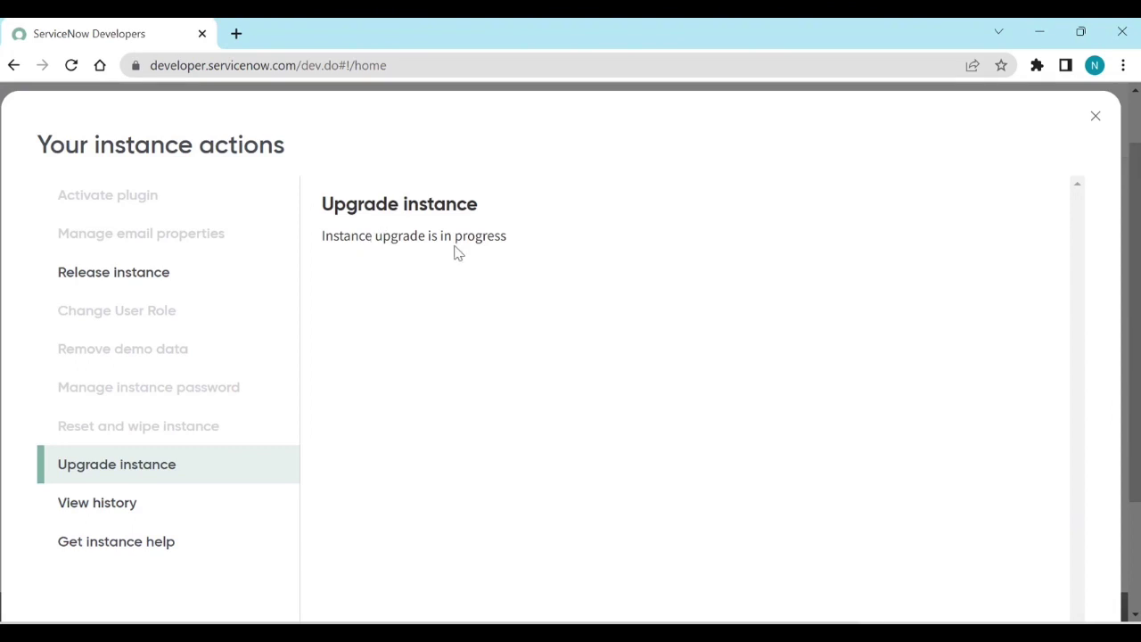
{"action": "scroll", "coordinate": [520, 341], "scroll_direction": "down", "scroll_amount": 2}
{"action": "scroll", "coordinate": [520, 348], "scroll_direction": "up", "scroll_amount": 1}
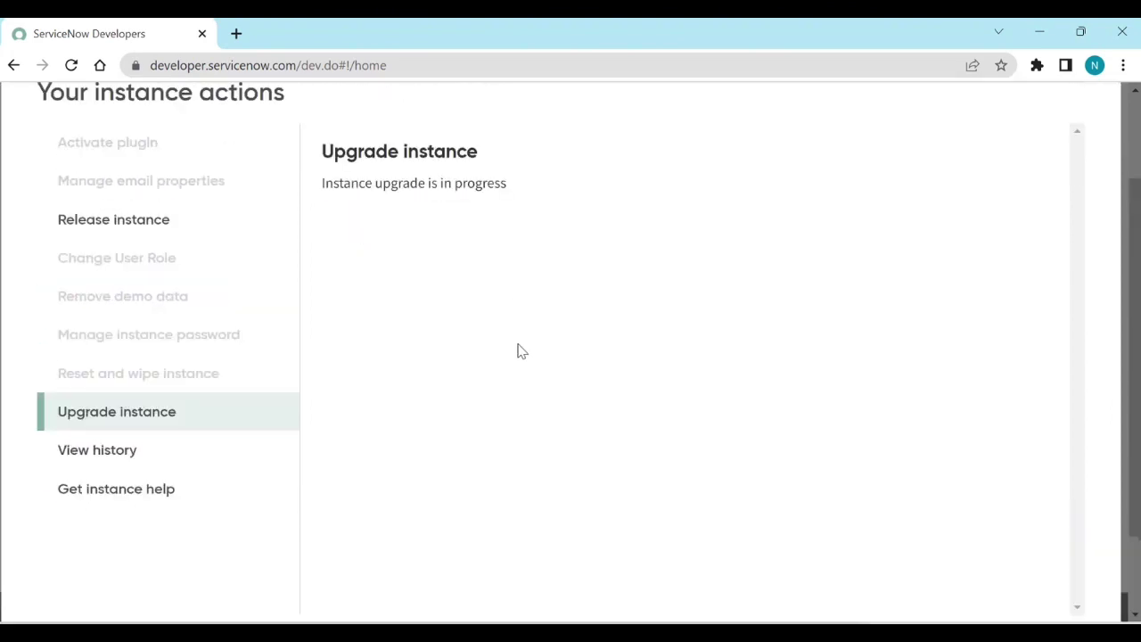
{"action": "scroll", "coordinate": [522, 350], "scroll_direction": "up", "scroll_amount": 1}
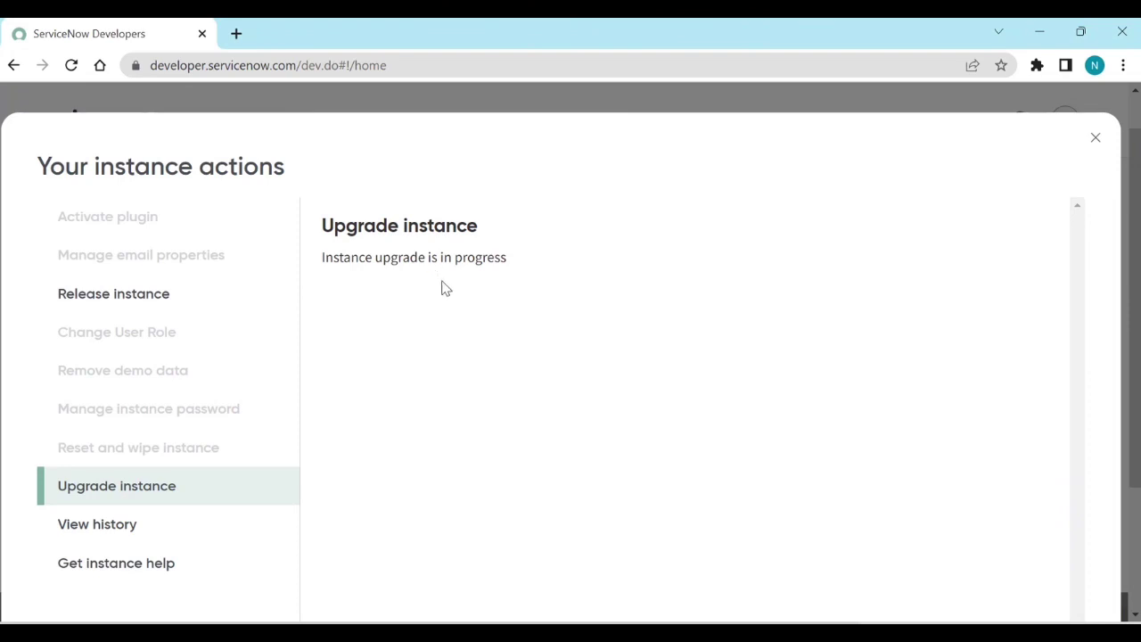
{"action": "left_click", "coordinate": [1096, 141]}
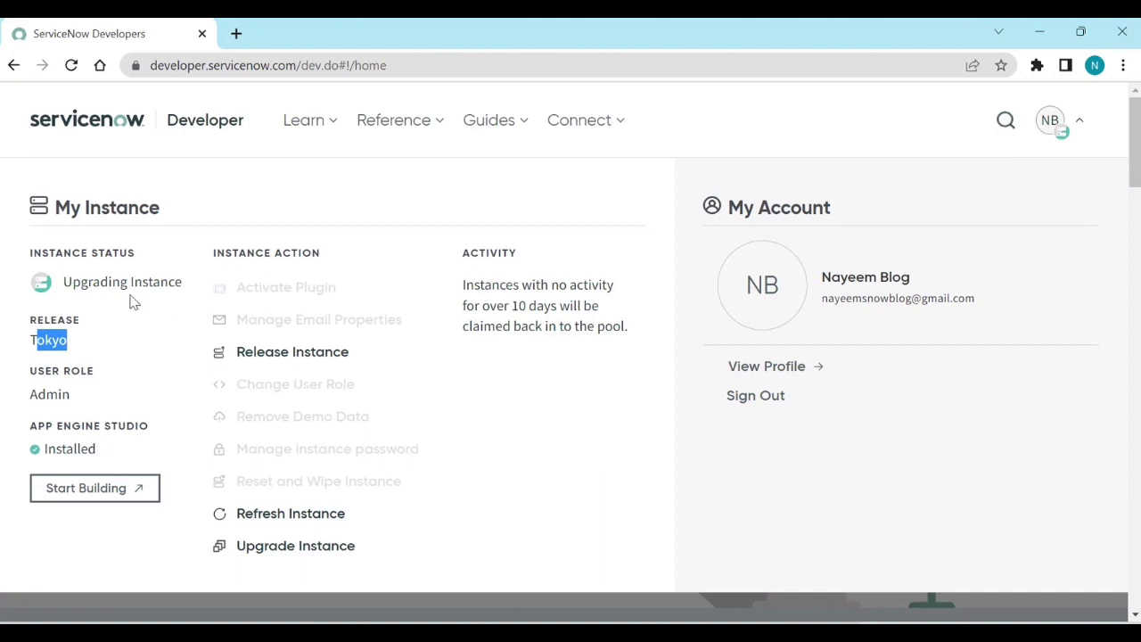
- Launch the developer instance and open the Stats page in a new tab using the 'stats' filter
{"action": "left_click", "coordinate": [135, 505]}
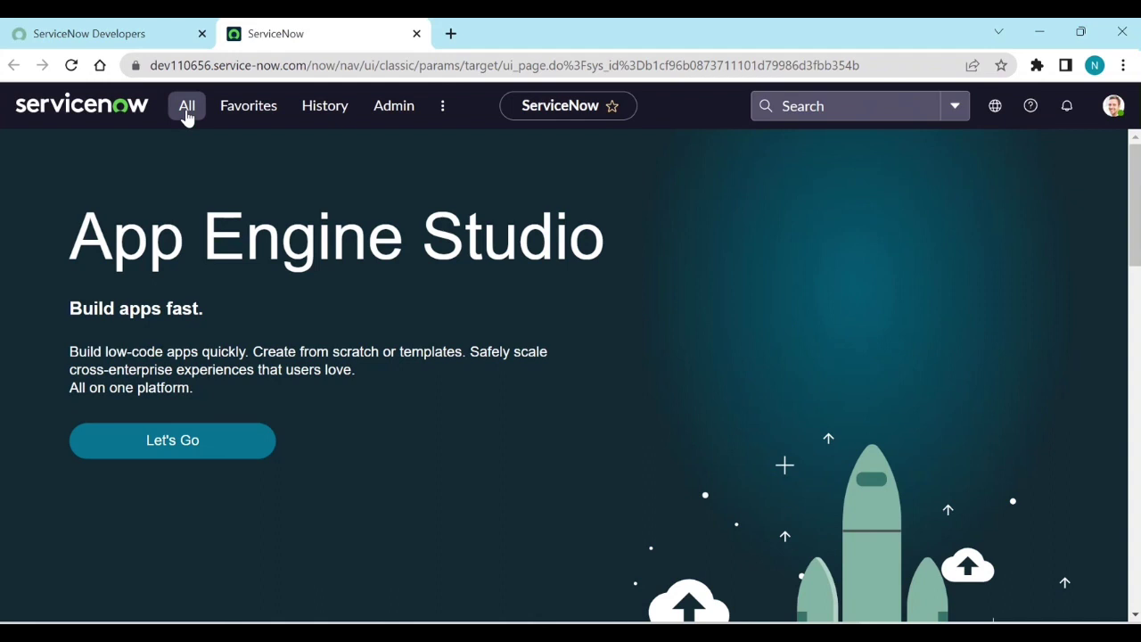
{"action": "left_click", "coordinate": [188, 107]}
{"action": "left_click", "coordinate": [166, 159]}
{"action": "type", "text": "stats"}
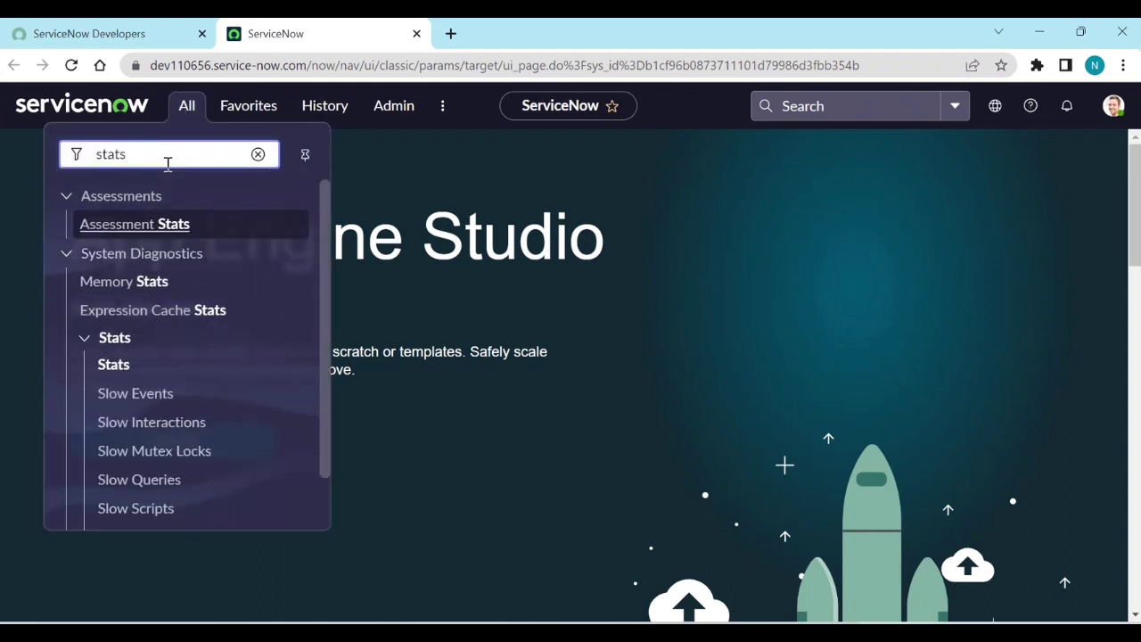
{"action": "middle_click", "coordinate": [112, 368]}
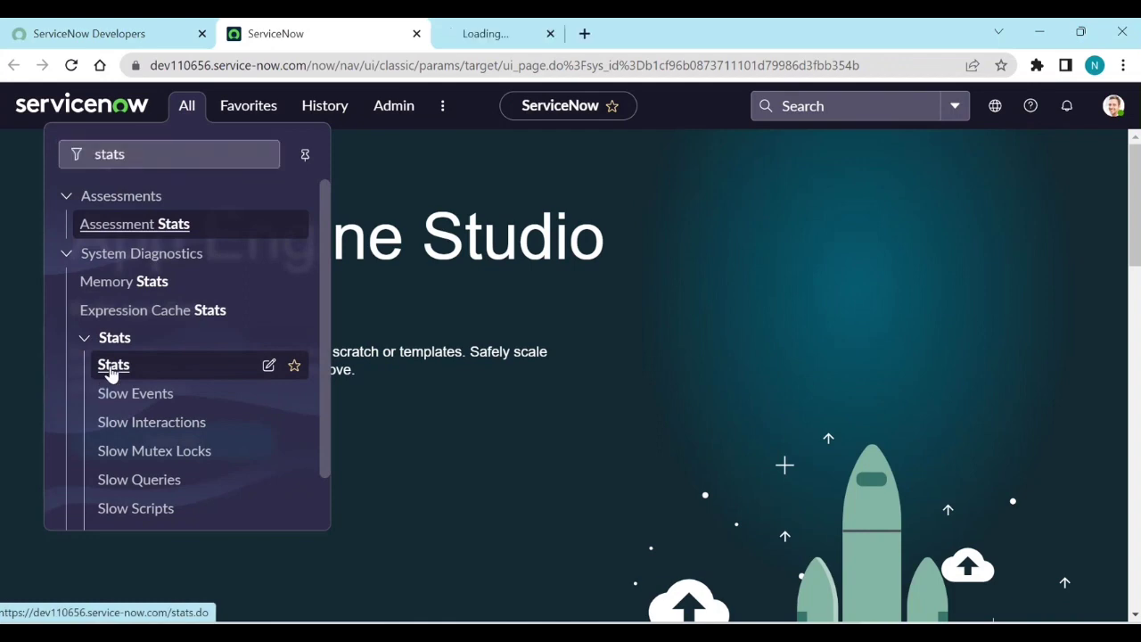
- Check the build tag glide-tokyo-07-08-2022__patch4a-01-03-2023 on stats.do, then return to the instance
{"action": "left_click", "coordinate": [506, 36]}
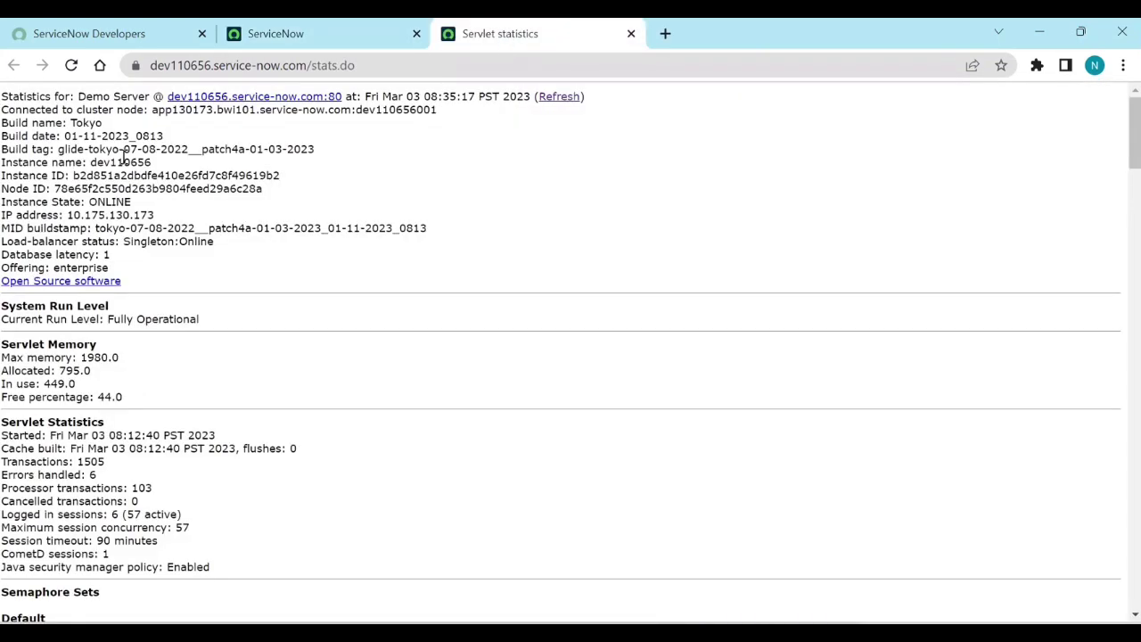
{"action": "left_click_drag", "start_coordinate": [61, 151], "coordinate": [310, 149]}
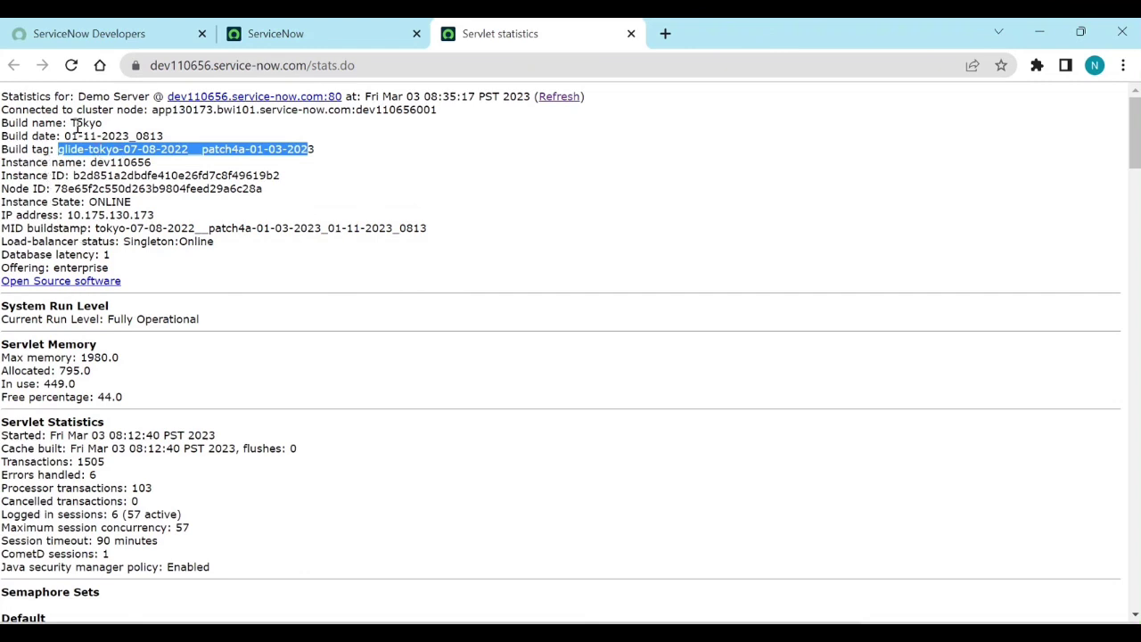
{"action": "left_click", "coordinate": [272, 34]}
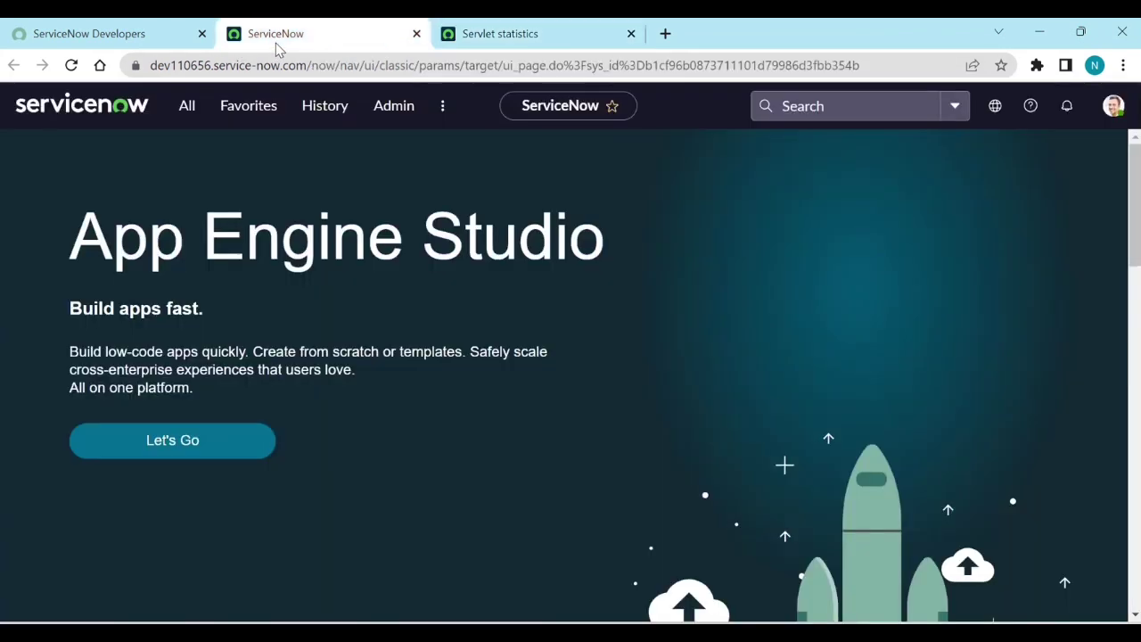
- Filter the application navigator on 'upgra' and open Upgrade Monitor (legacy)
{"action": "left_click", "coordinate": [189, 114]}
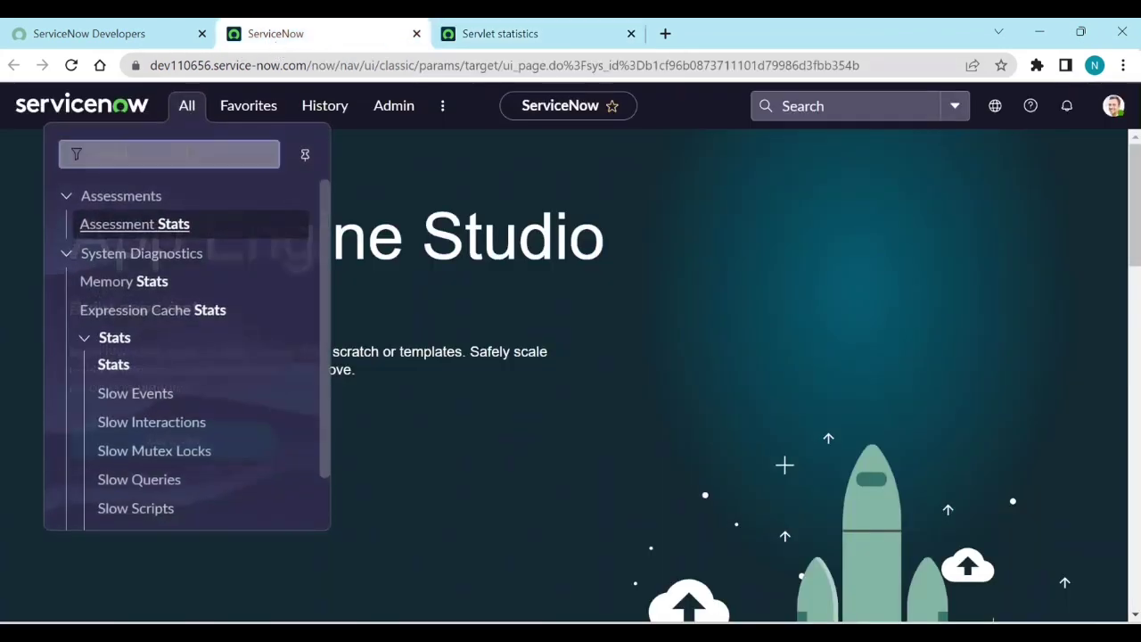
{"action": "double_click", "coordinate": [185, 156]}
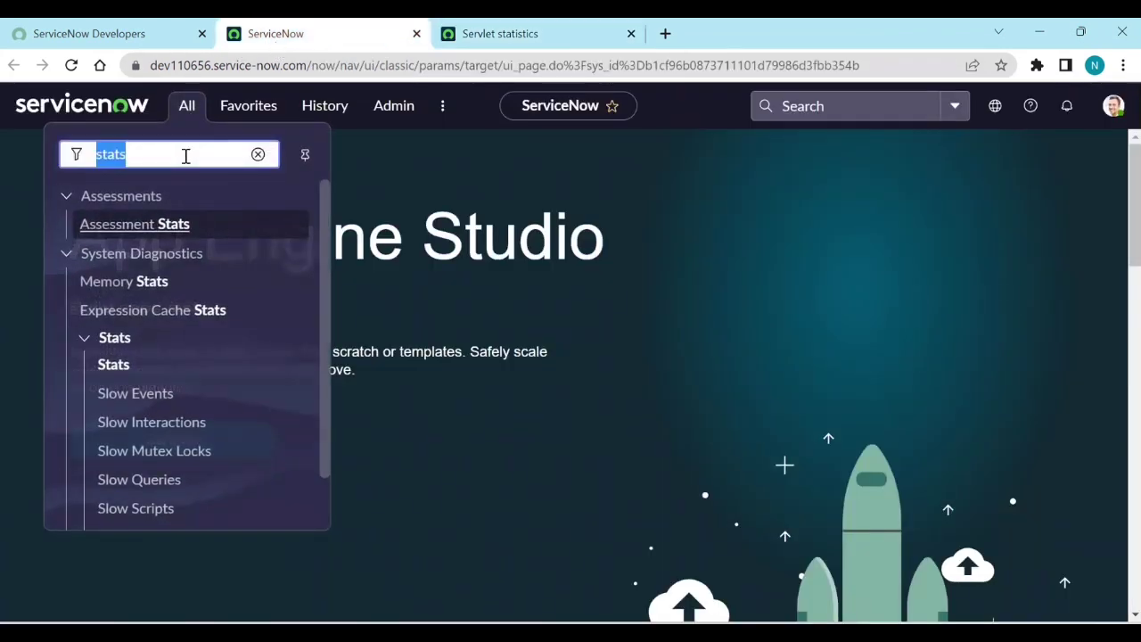
{"action": "type", "text": "upgra"}
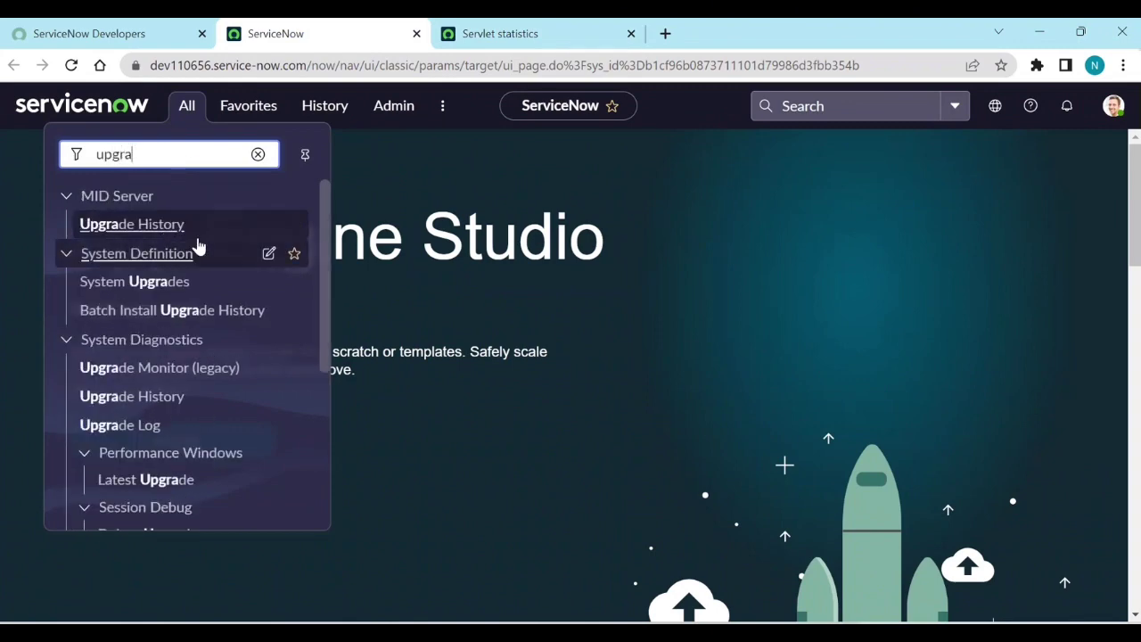
{"action": "scroll", "coordinate": [167, 356], "scroll_direction": "down", "scroll_amount": 2}
{"action": "scroll", "coordinate": [199, 390], "scroll_direction": "up", "scroll_amount": 2}
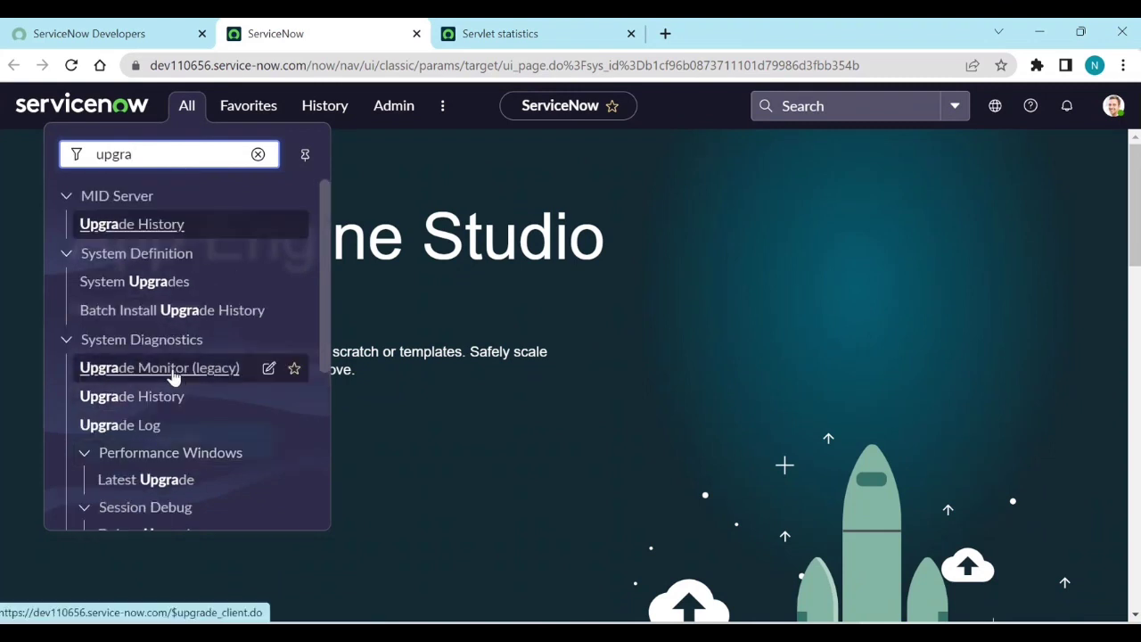
{"action": "left_click", "coordinate": [174, 374]}
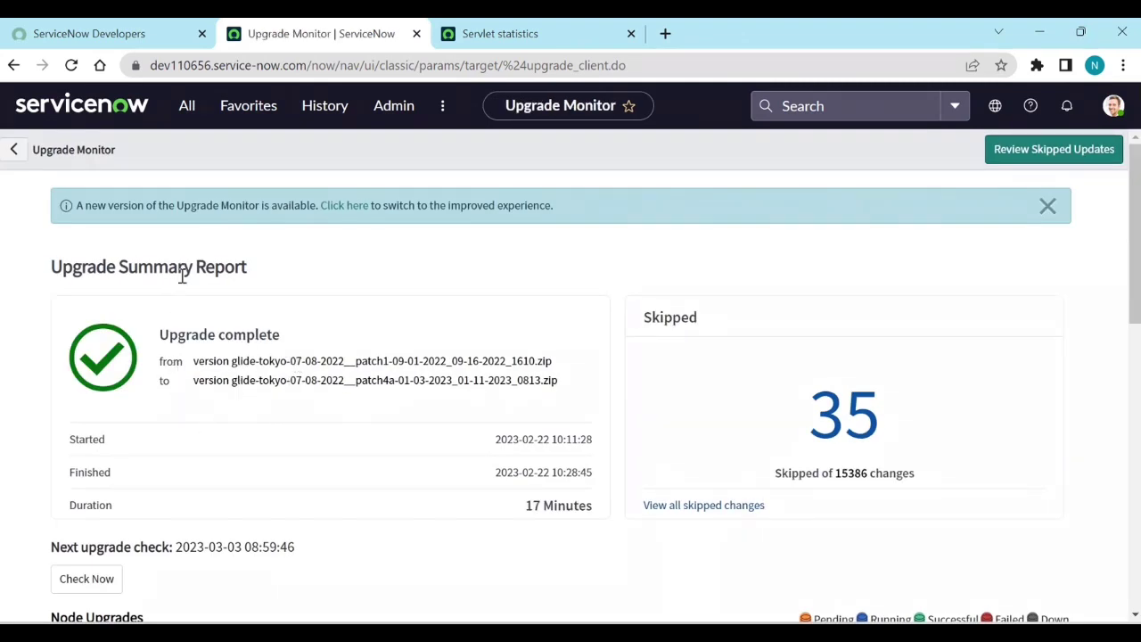
- Switch to the new Upgrade Monitor showing Utah Patch 0 scheduled, and dismiss the transaction notice
{"action": "left_click", "coordinate": [346, 208]}
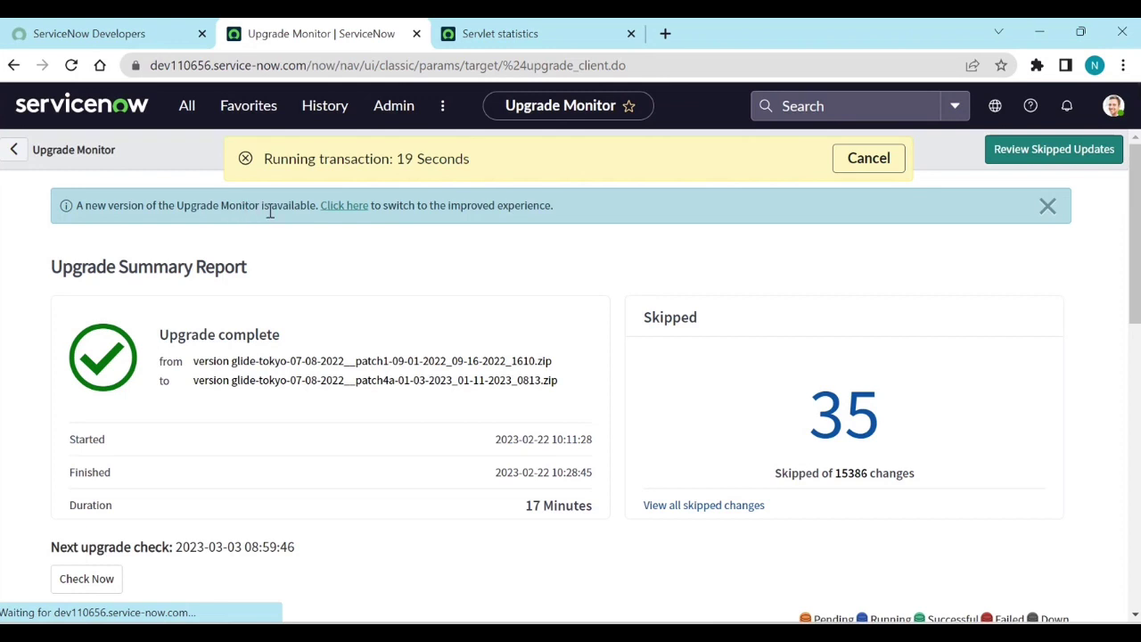
{"action": "left_click", "coordinate": [346, 207]}
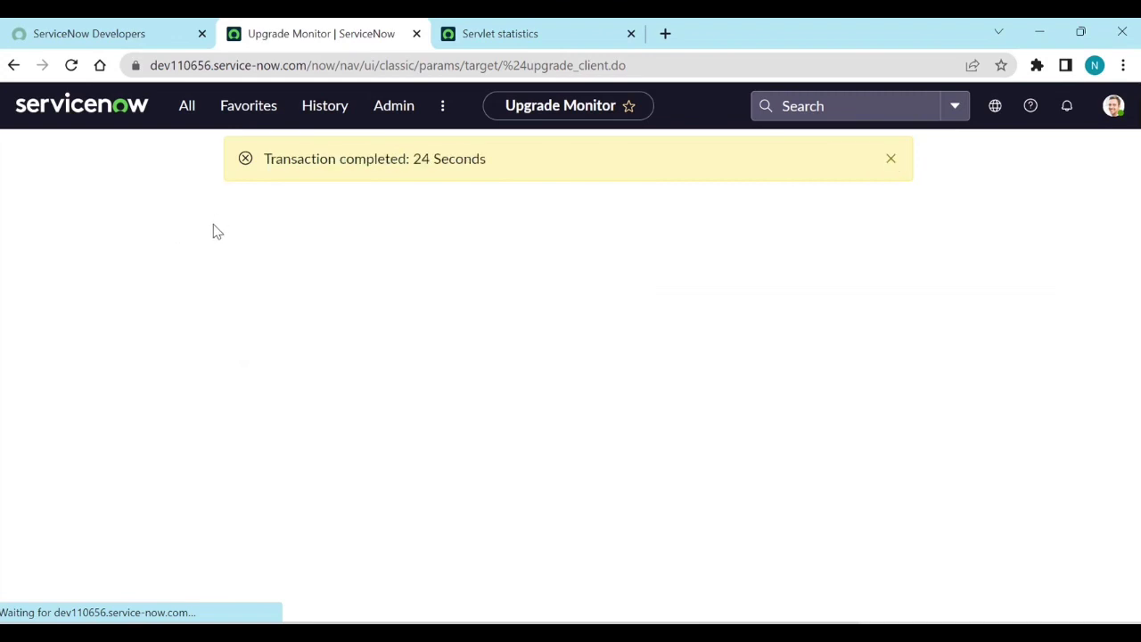
{"action": "left_click", "coordinate": [891, 161]}
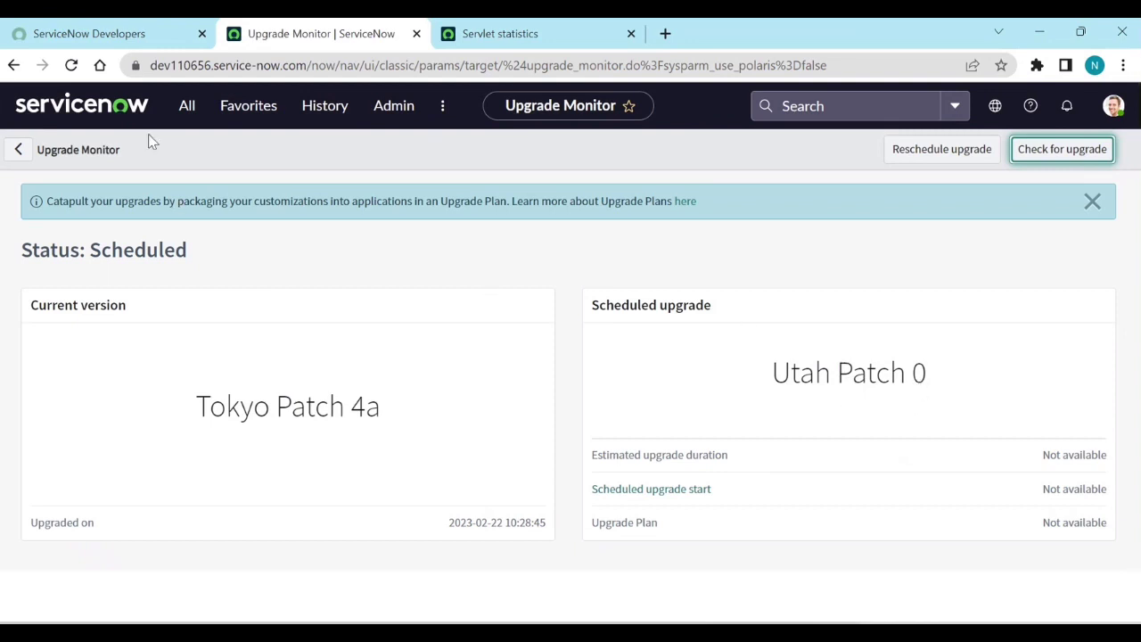
- Check the instance status on the developer portal, then reload the Upgrade Monitor
{"action": "left_click", "coordinate": [117, 35]}
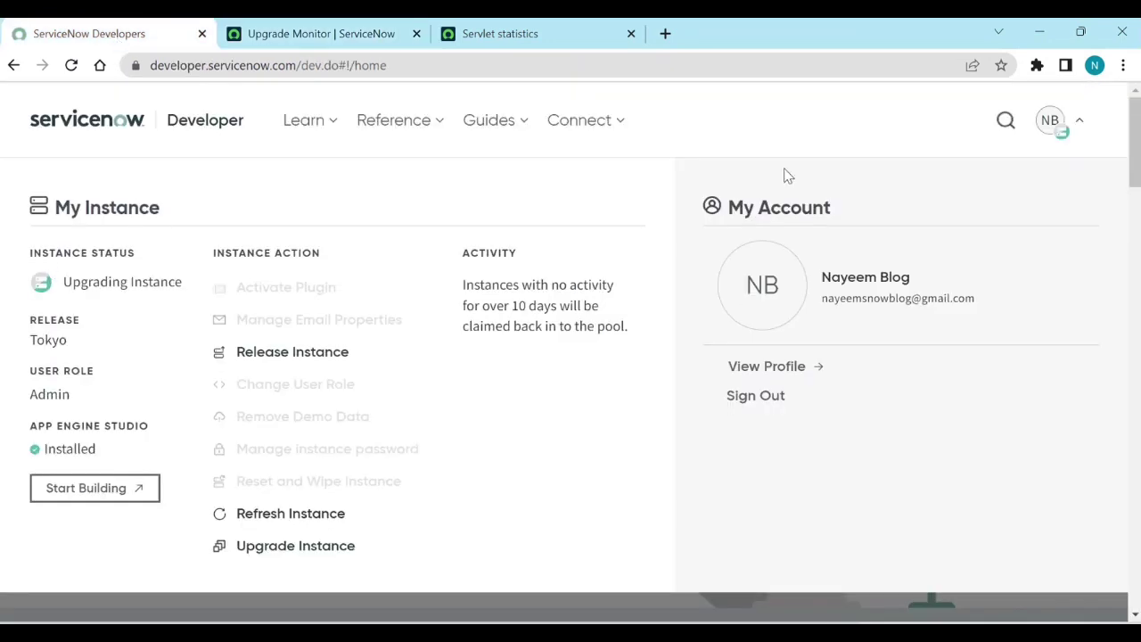
{"action": "left_click", "coordinate": [372, 44]}
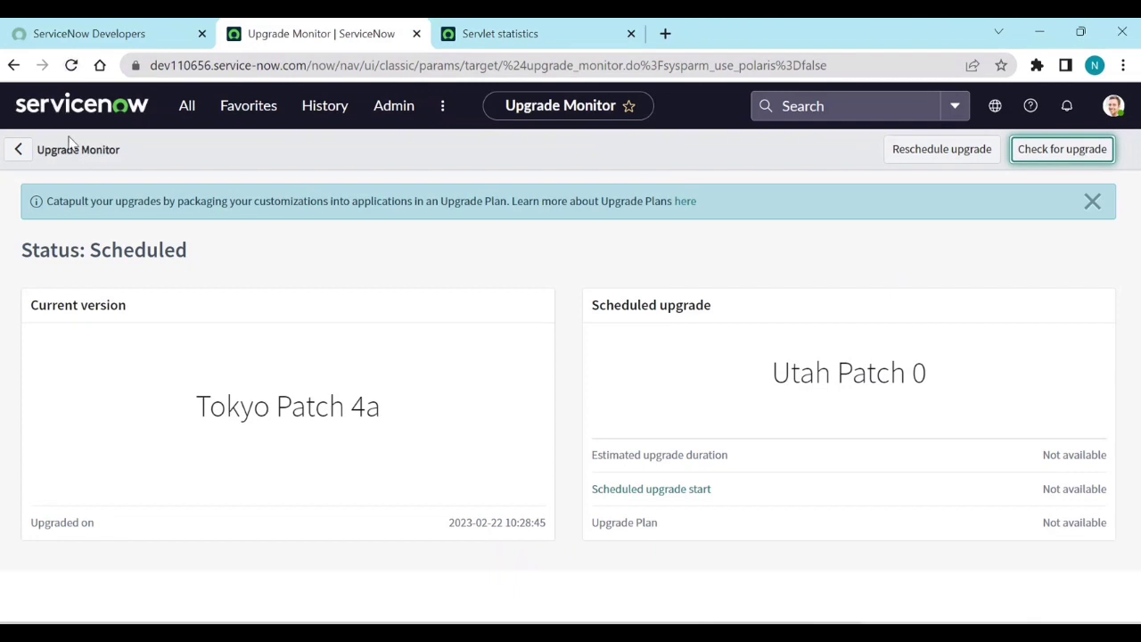
{"action": "left_click", "coordinate": [71, 67]}
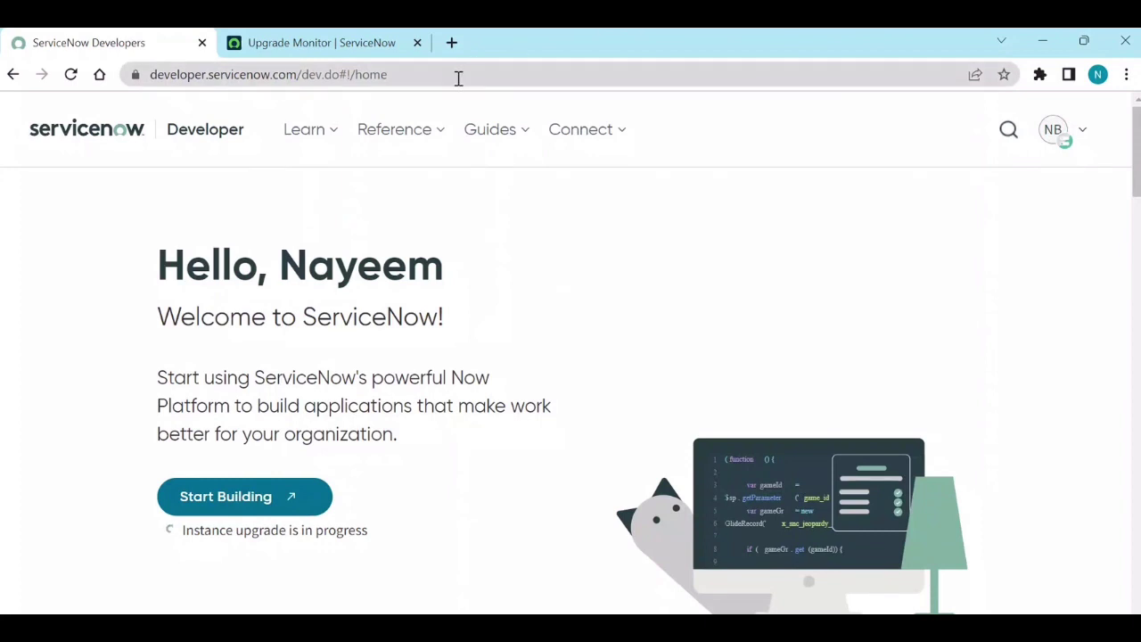
{"action": "left_click", "coordinate": [314, 47]}
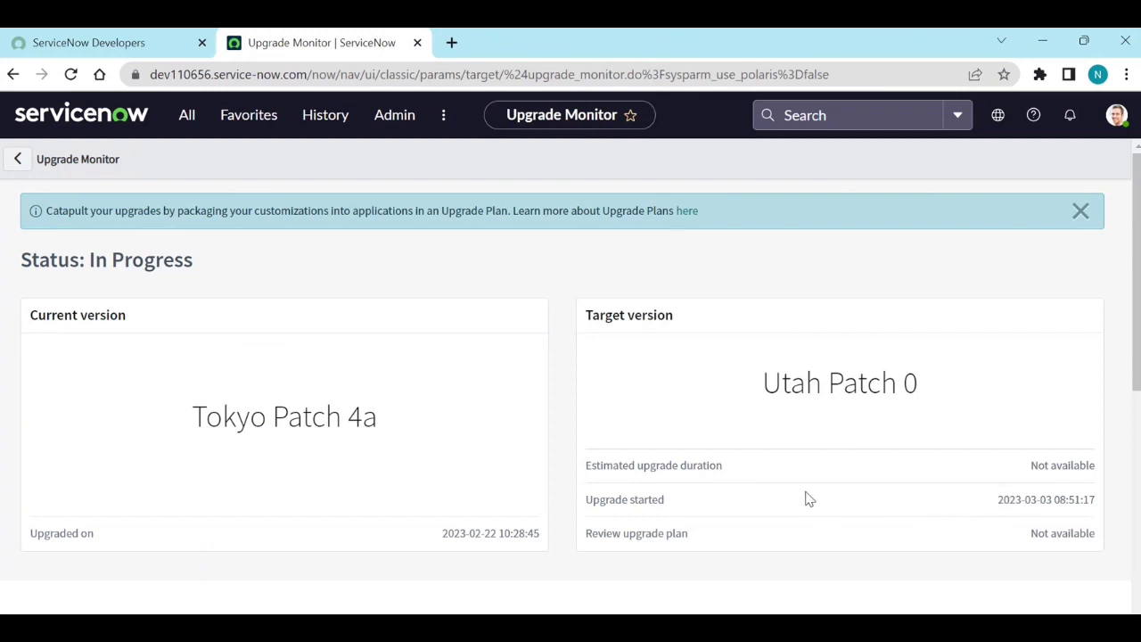
{"action": "scroll", "coordinate": [560, 415], "scroll_direction": "down", "scroll_amount": 2}
{"action": "scroll", "coordinate": [560, 416], "scroll_direction": "down", "scroll_amount": 1}
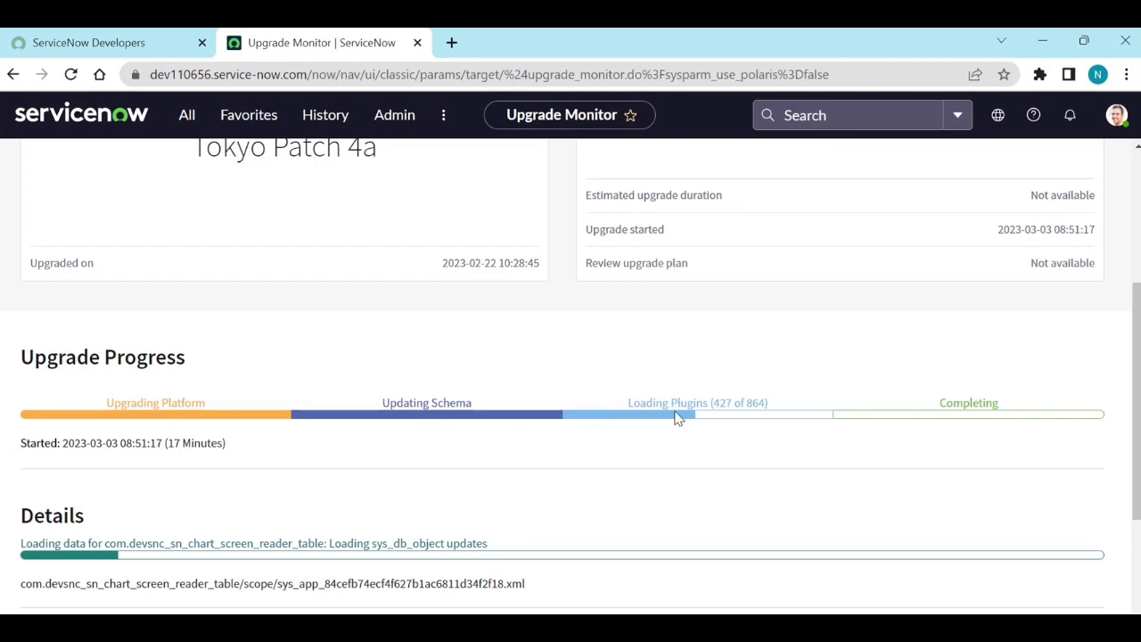
{"action": "scroll", "coordinate": [485, 461], "scroll_direction": "down", "scroll_amount": 2}
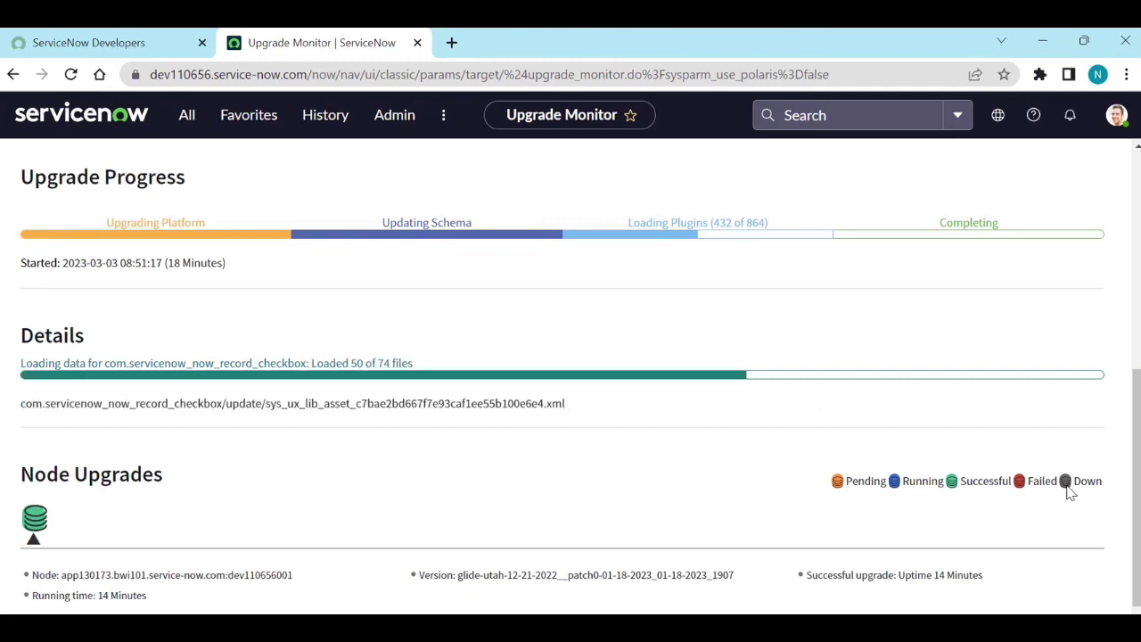
{"action": "scroll", "coordinate": [434, 454], "scroll_direction": "down", "scroll_amount": 1}
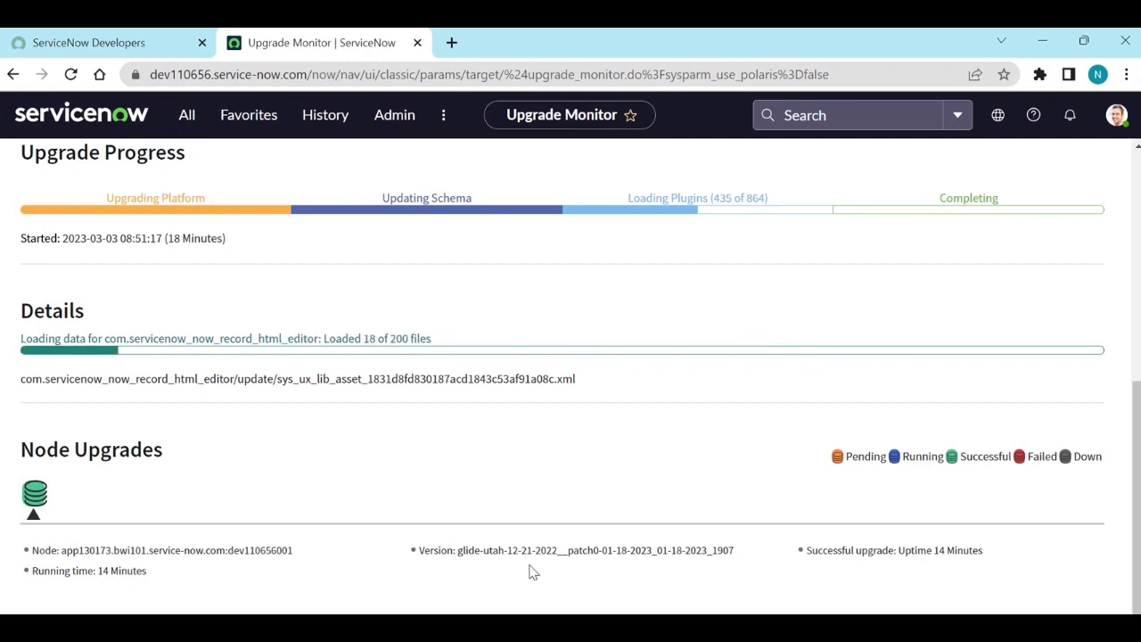
{"action": "scroll", "coordinate": [410, 451], "scroll_direction": "up", "scroll_amount": 2}
{"action": "scroll", "coordinate": [411, 451], "scroll_direction": "up", "scroll_amount": 3}
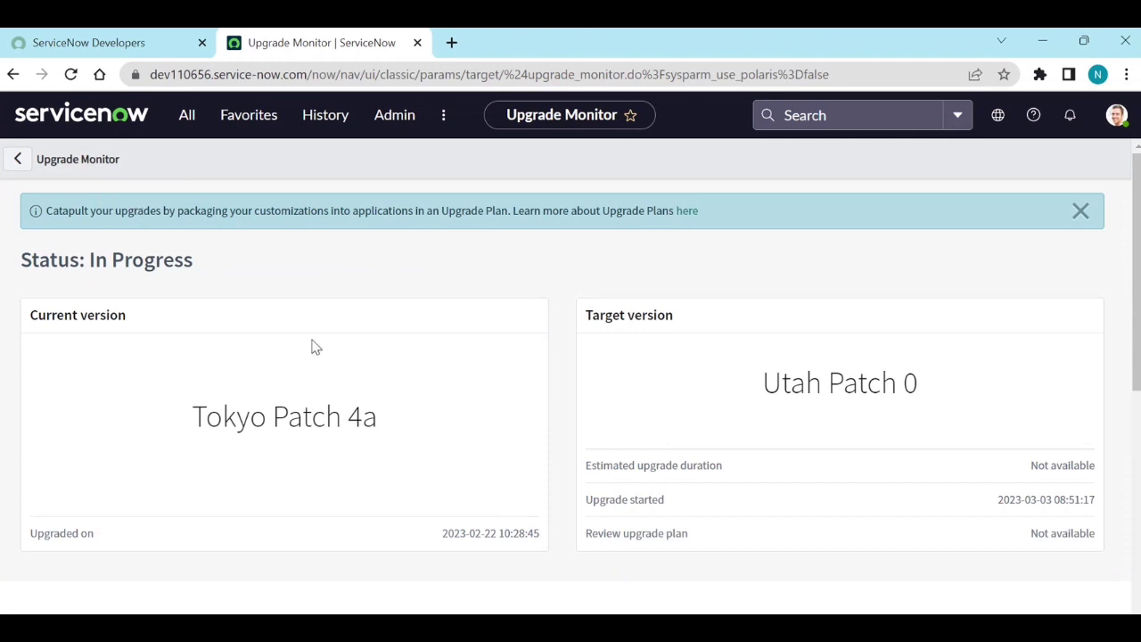
{"action": "scroll", "coordinate": [365, 334], "scroll_direction": "down", "scroll_amount": 3}
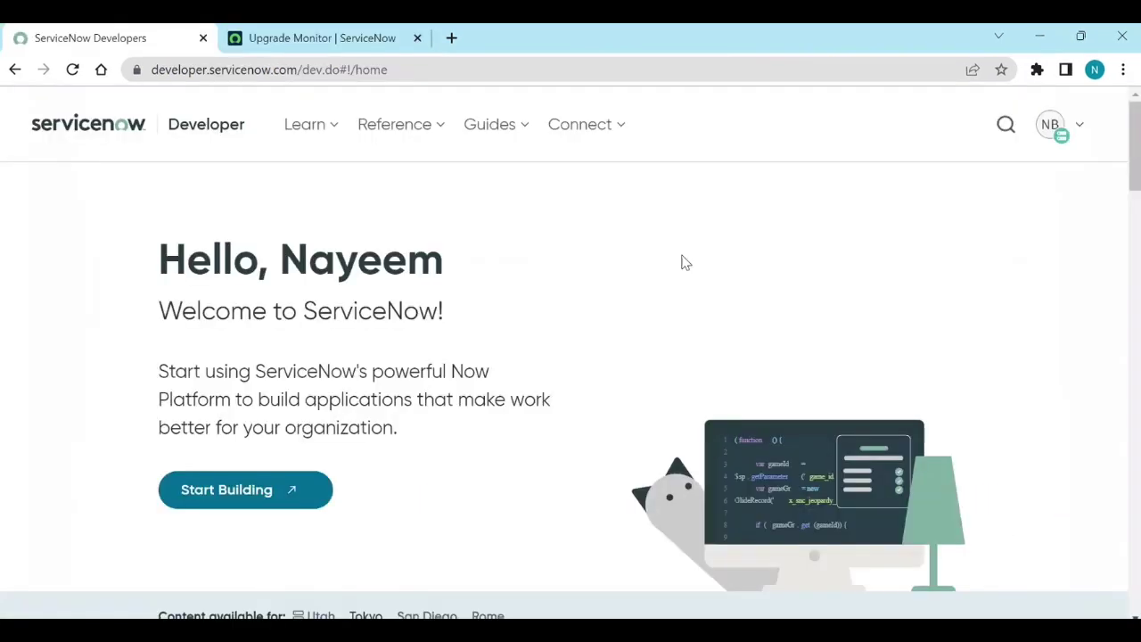
- Confirm in My Instance that the instance is Online on Utah, then return to the Upgrade Monitor
{"action": "left_click", "coordinate": [1079, 132]}
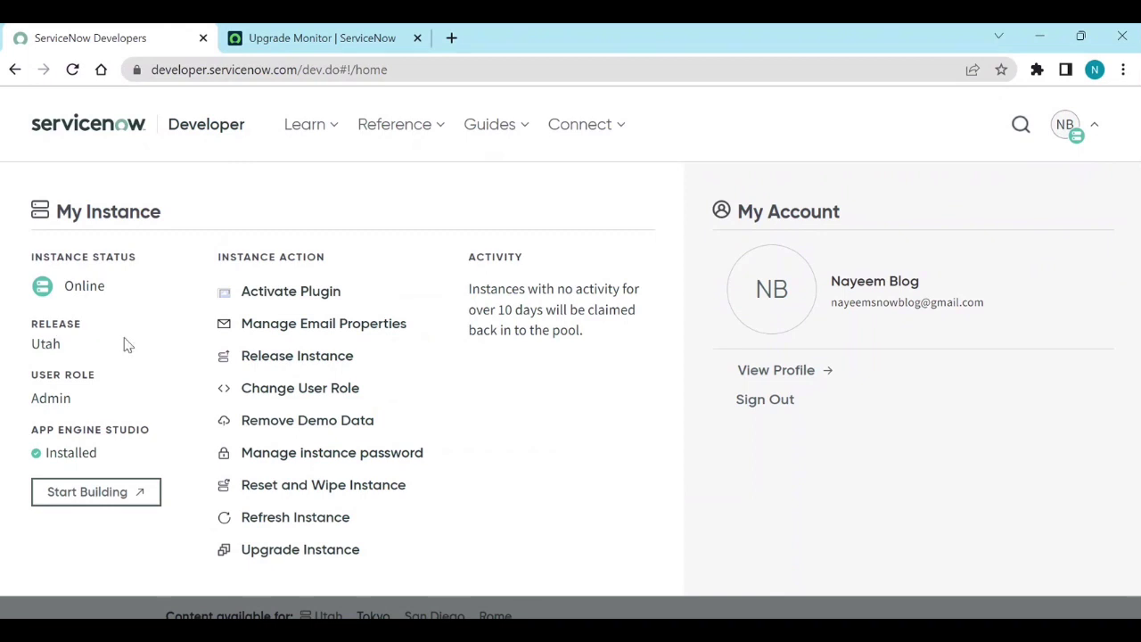
{"action": "left_click", "coordinate": [325, 40]}
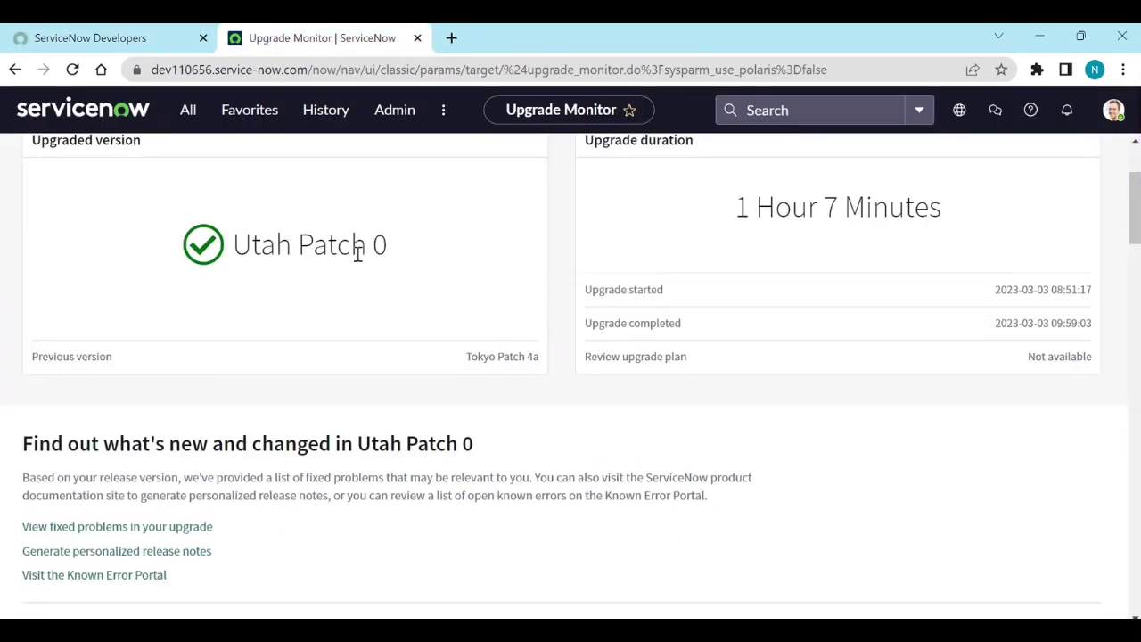
- Scroll to the completed upgrade summary: Utah Patch 0 installed in 1 hour 7 minutes
{"action": "scroll", "coordinate": [357, 254], "scroll_direction": "up", "scroll_amount": 1}
{"action": "scroll", "coordinate": [358, 254], "scroll_direction": "up", "scroll_amount": 1}
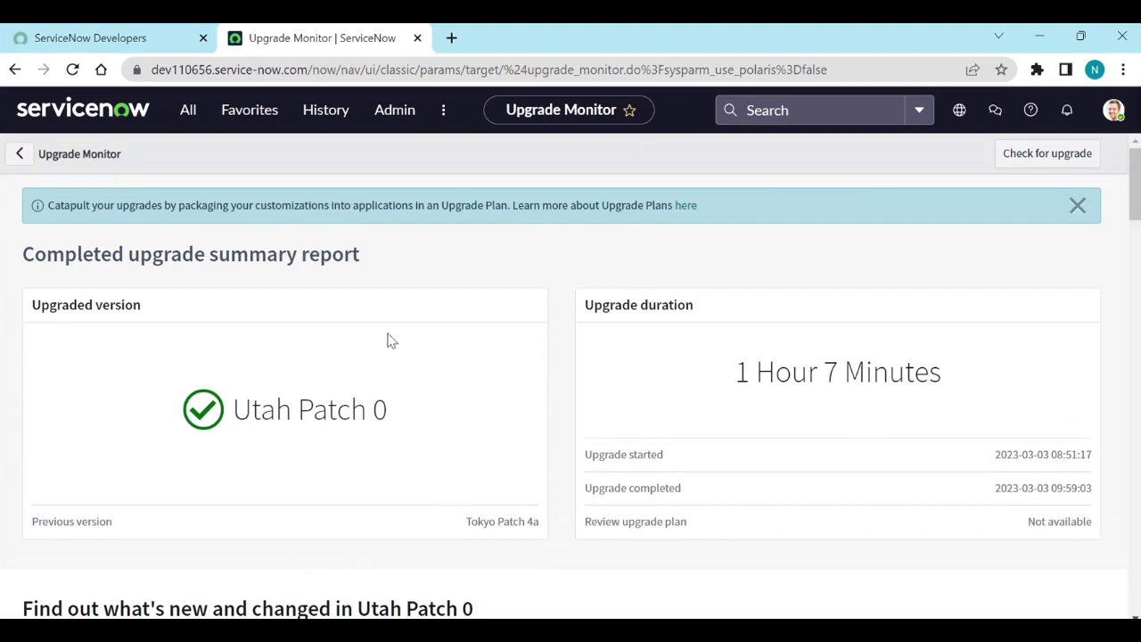
{"action": "scroll", "coordinate": [388, 341], "scroll_direction": "down", "scroll_amount": 1}
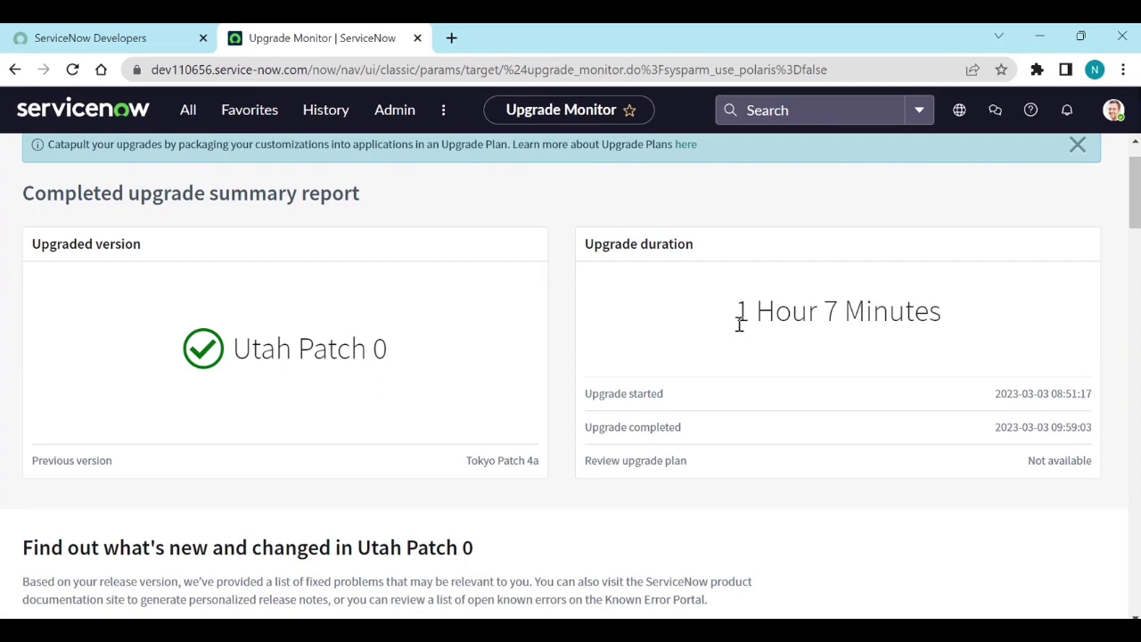
{"action": "scroll", "coordinate": [739, 324], "scroll_direction": "down", "scroll_amount": 1}
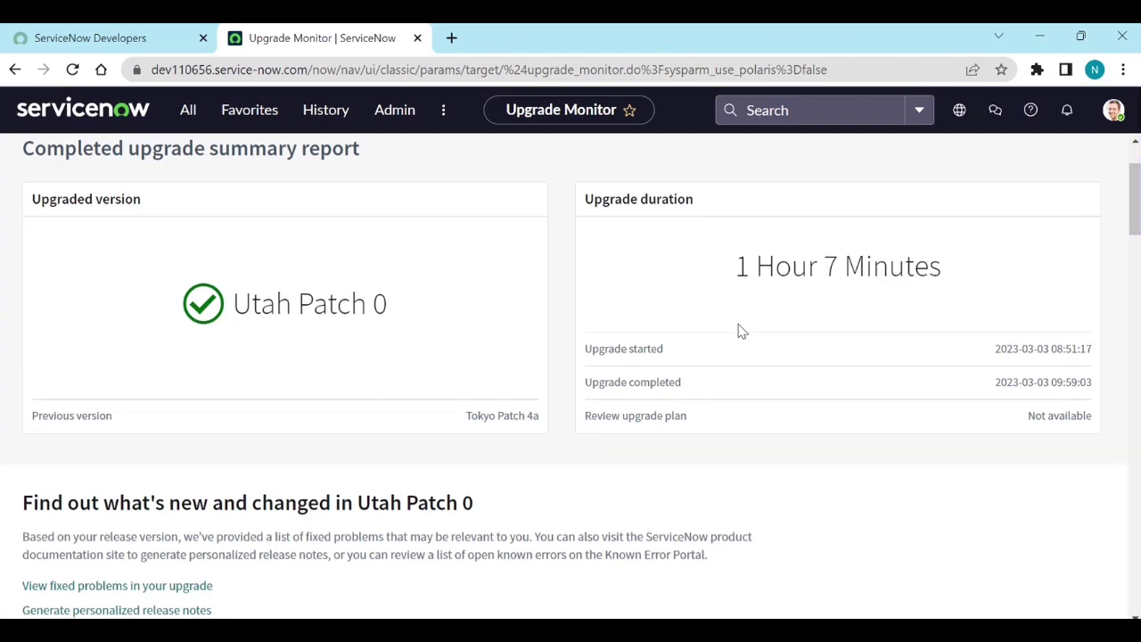
{"action": "scroll", "coordinate": [739, 331], "scroll_direction": "down", "scroll_amount": 2}
- Scroll down to the skipped records section showing 29,511 changes and 56 skipped records
{"action": "scroll", "coordinate": [739, 330], "scroll_direction": "down", "scroll_amount": 2}
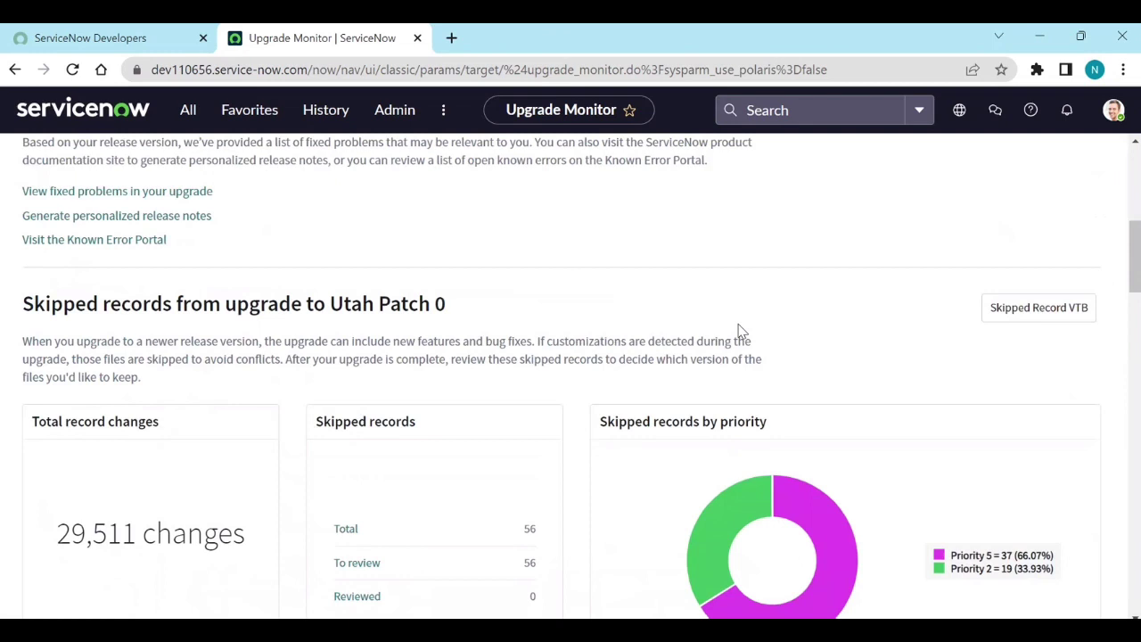
{"action": "scroll", "coordinate": [739, 330], "scroll_direction": "down", "scroll_amount": 1}
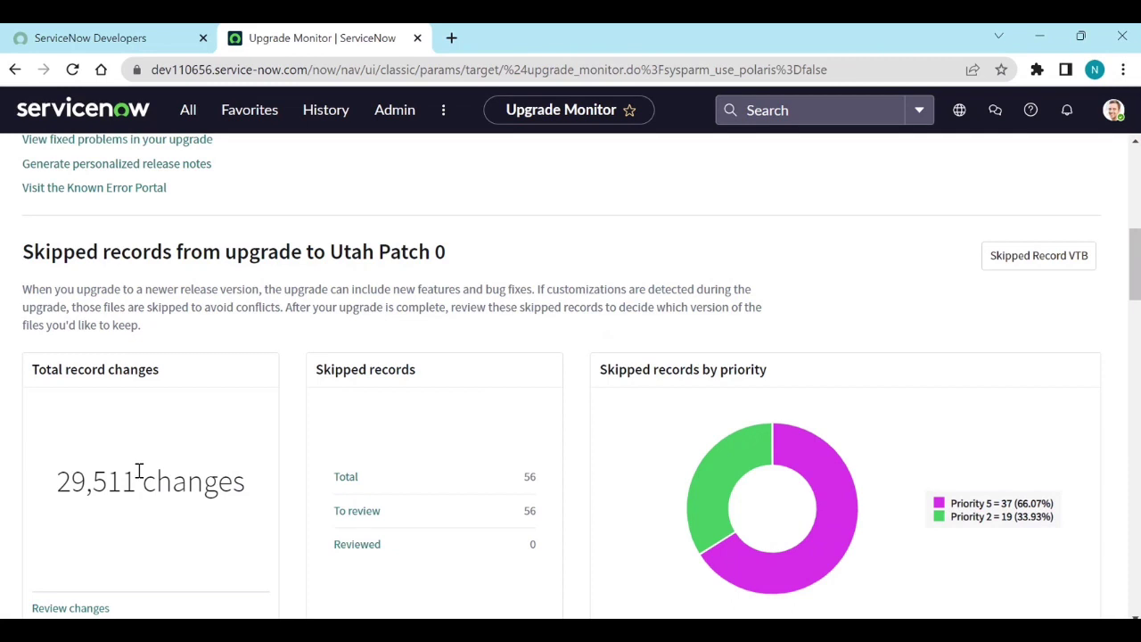
{"action": "scroll", "coordinate": [410, 386], "scroll_direction": "down", "scroll_amount": 1}
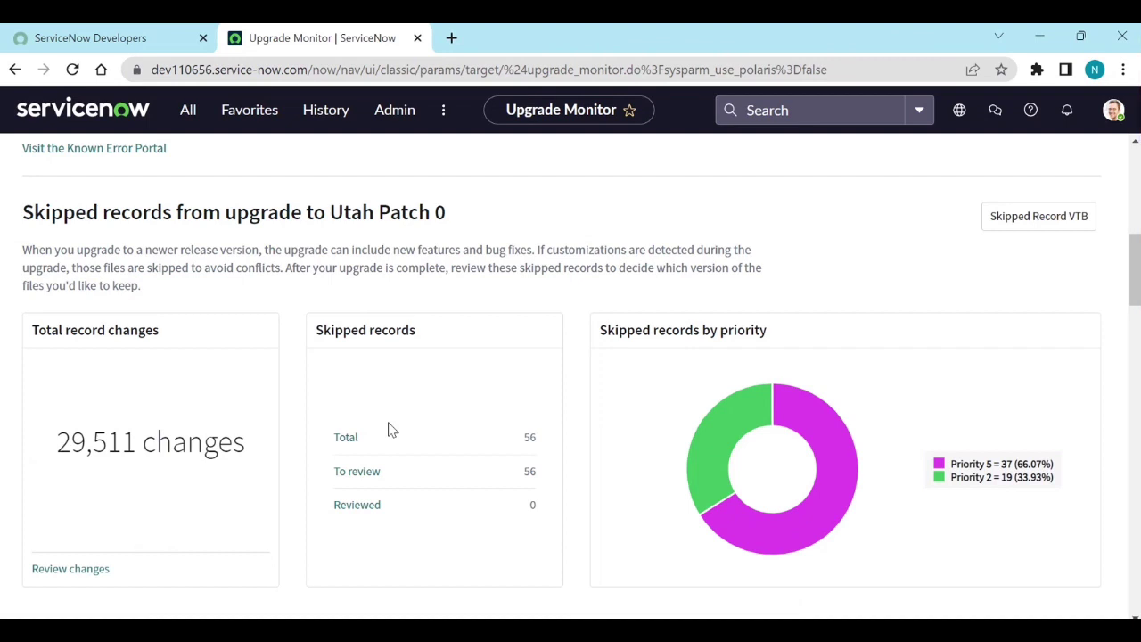
{"action": "scroll", "coordinate": [390, 431], "scroll_direction": "down", "scroll_amount": 1}
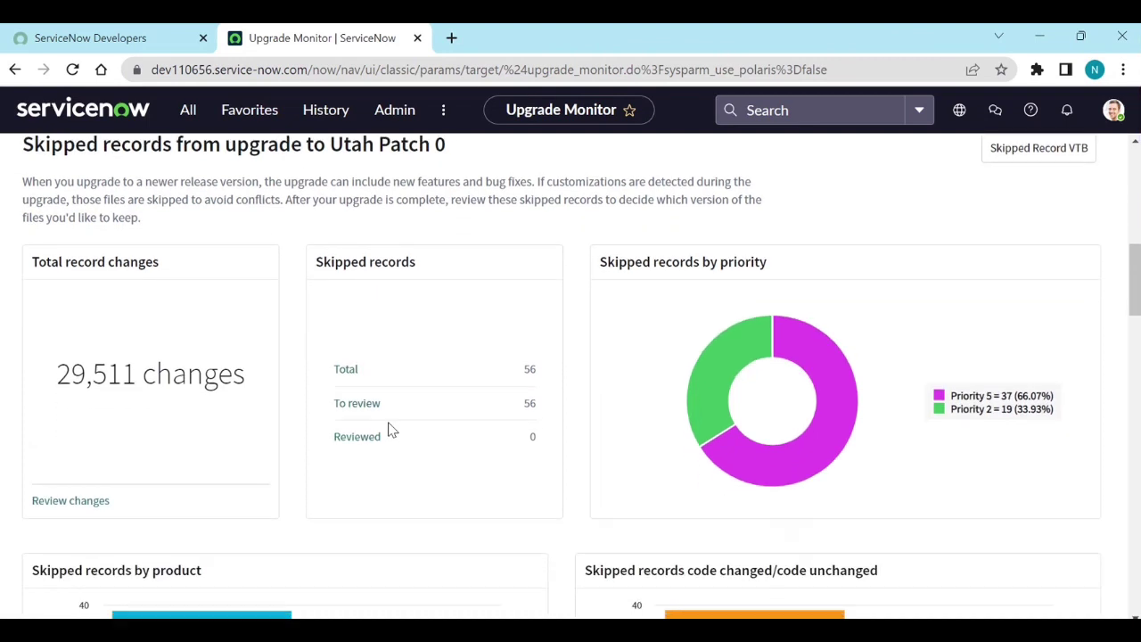
{"action": "scroll", "coordinate": [390, 430], "scroll_direction": "down", "scroll_amount": 4}
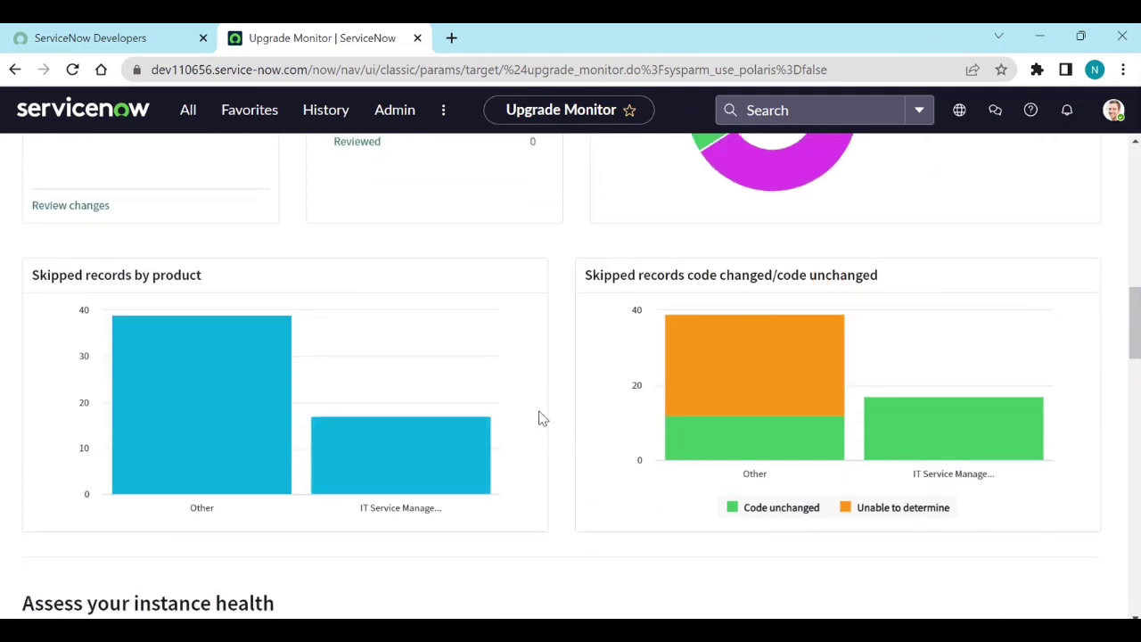
{"action": "scroll", "coordinate": [543, 418], "scroll_direction": "up", "scroll_amount": 1}
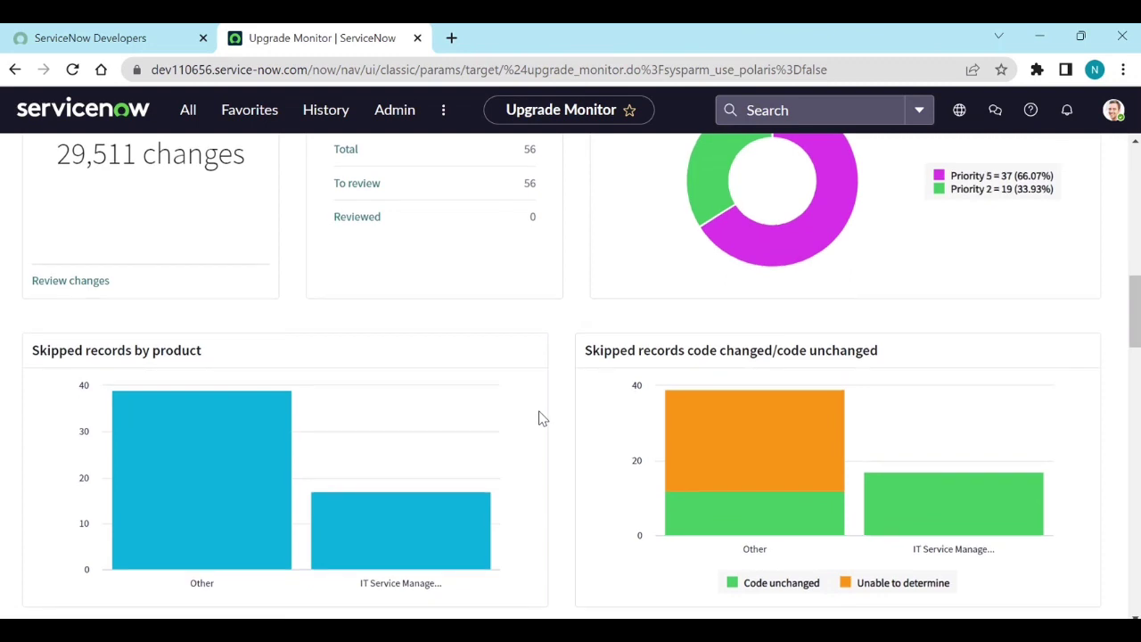
{"action": "scroll", "coordinate": [543, 418], "scroll_direction": "down", "scroll_amount": 1}
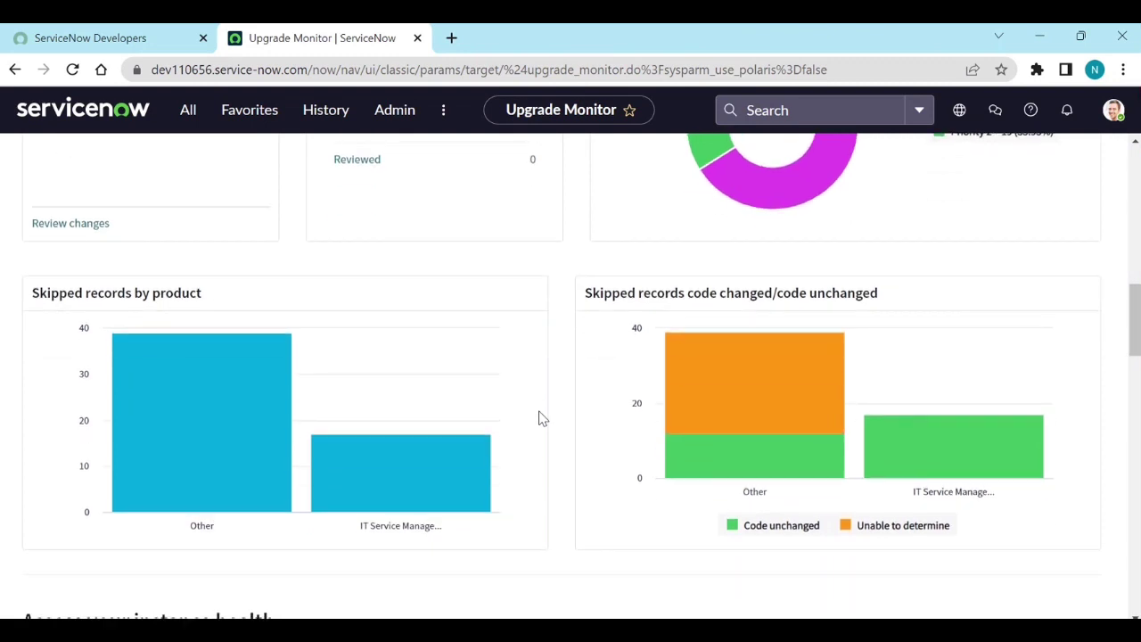
{"action": "scroll", "coordinate": [543, 418], "scroll_direction": "down", "scroll_amount": 1}
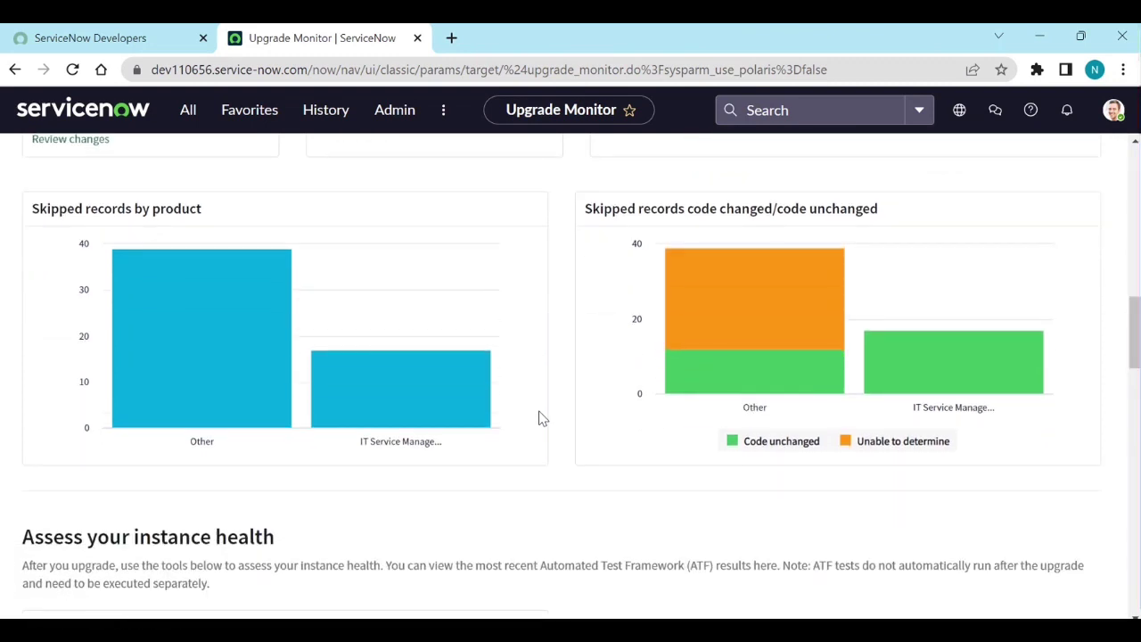
{"action": "mouse_move", "coordinate": [758, 414]}
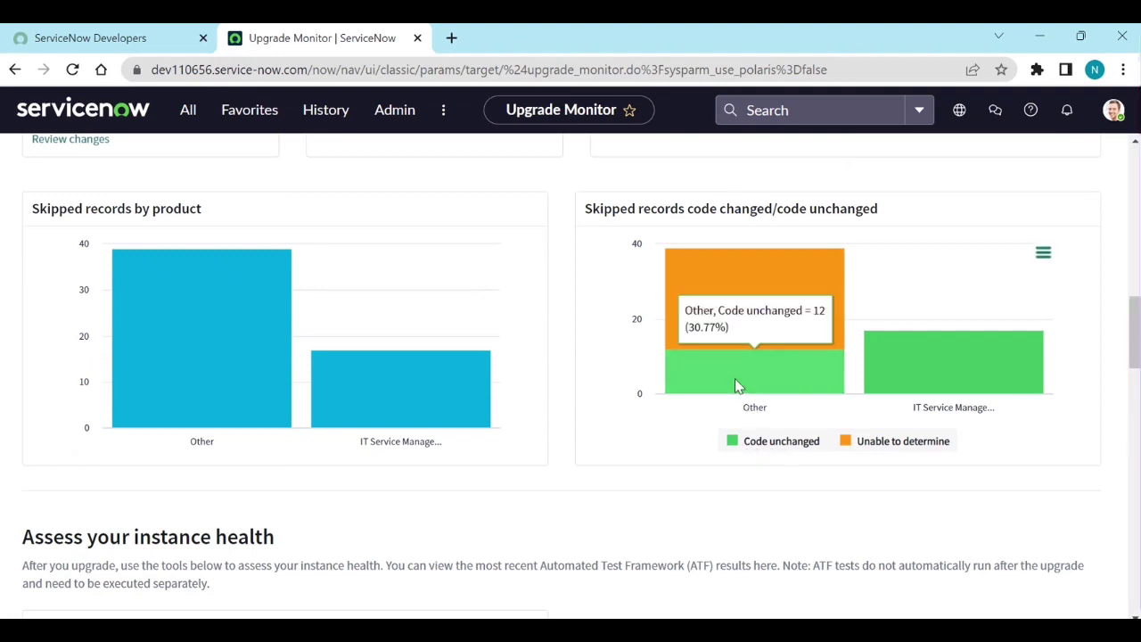
{"action": "mouse_move", "coordinate": [903, 403]}
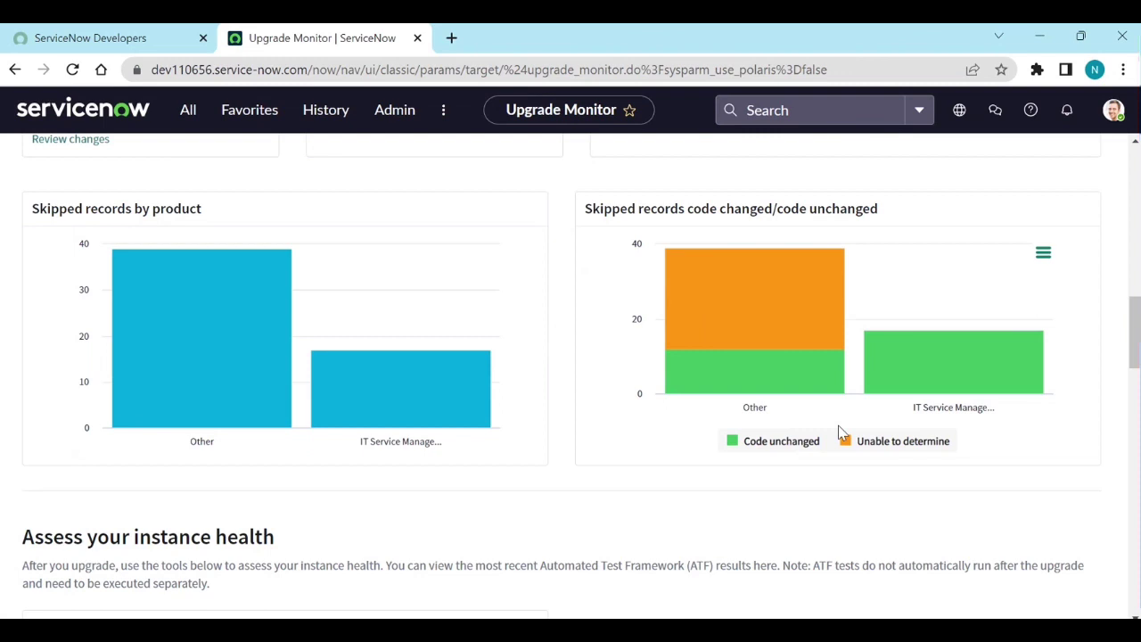
{"action": "mouse_move", "coordinate": [805, 336]}
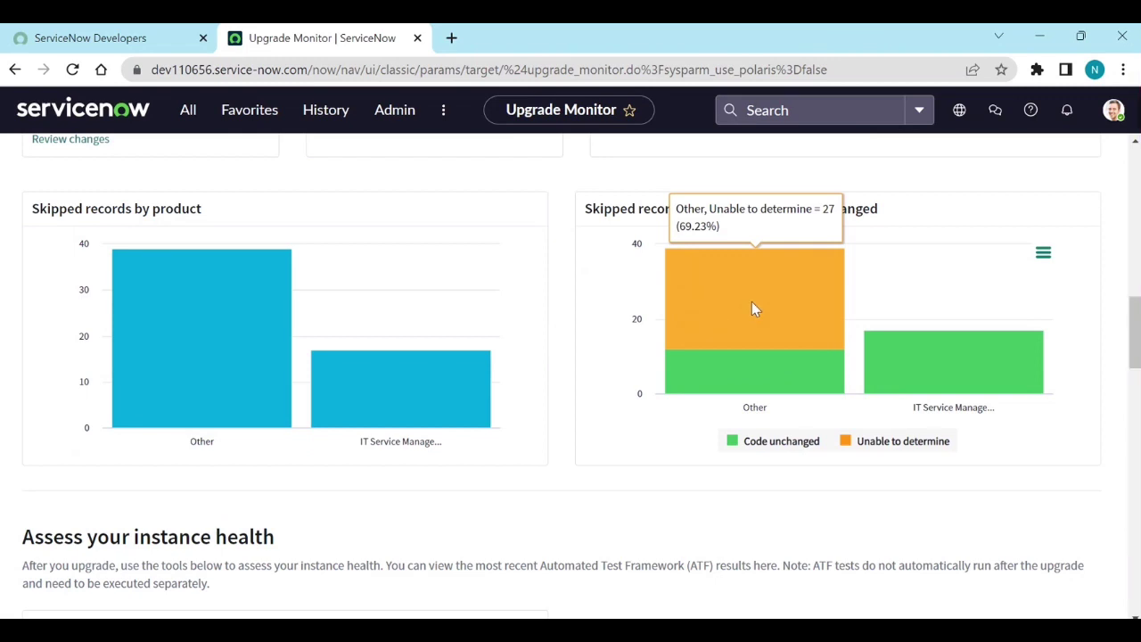
{"action": "scroll", "coordinate": [634, 400], "scroll_direction": "down", "scroll_amount": 2}
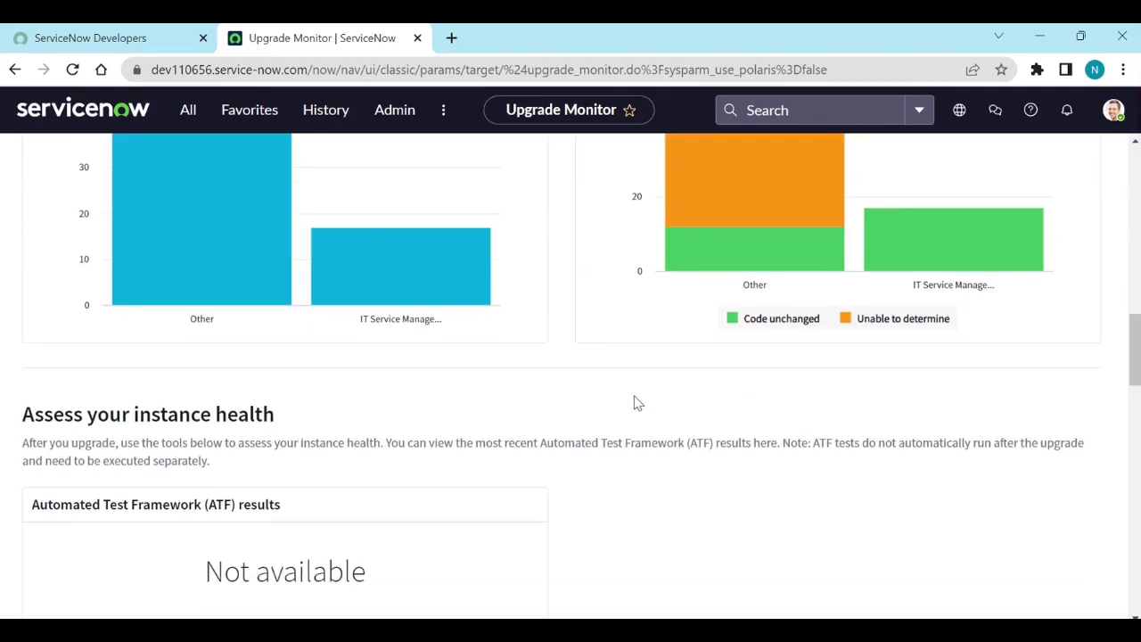
{"action": "scroll", "coordinate": [634, 403], "scroll_direction": "down", "scroll_amount": 2}
{"action": "scroll", "coordinate": [634, 403], "scroll_direction": "down", "scroll_amount": 1}
{"action": "scroll", "coordinate": [634, 403], "scroll_direction": "up", "scroll_amount": 6}
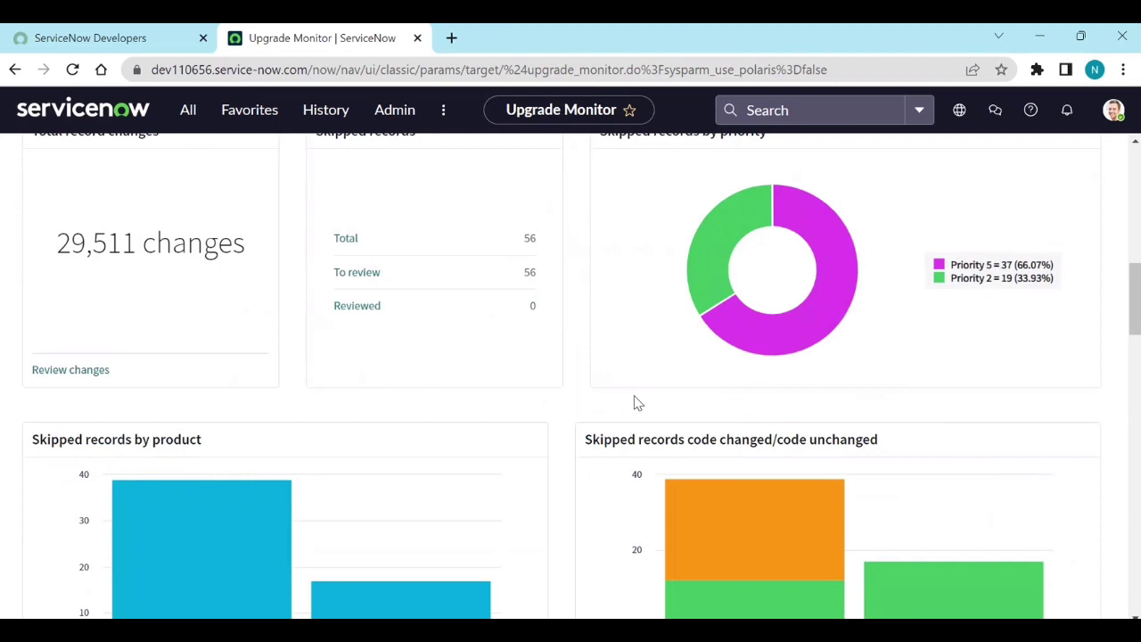
{"action": "scroll", "coordinate": [634, 403], "scroll_direction": "up", "scroll_amount": 1}
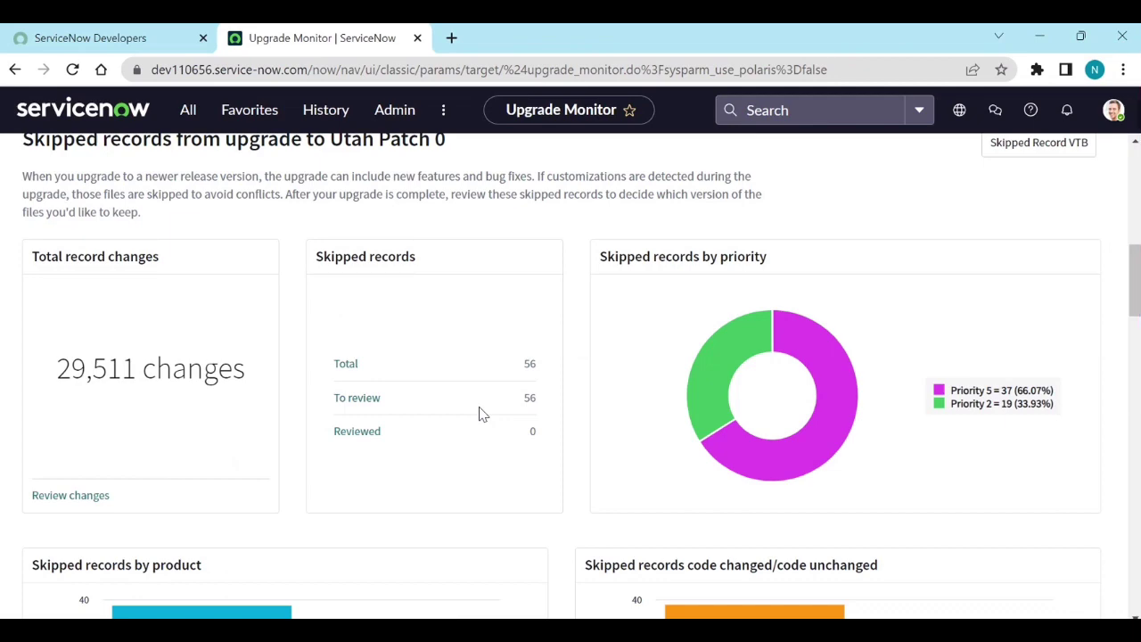
{"action": "scroll", "coordinate": [479, 413], "scroll_direction": "up", "scroll_amount": 3}
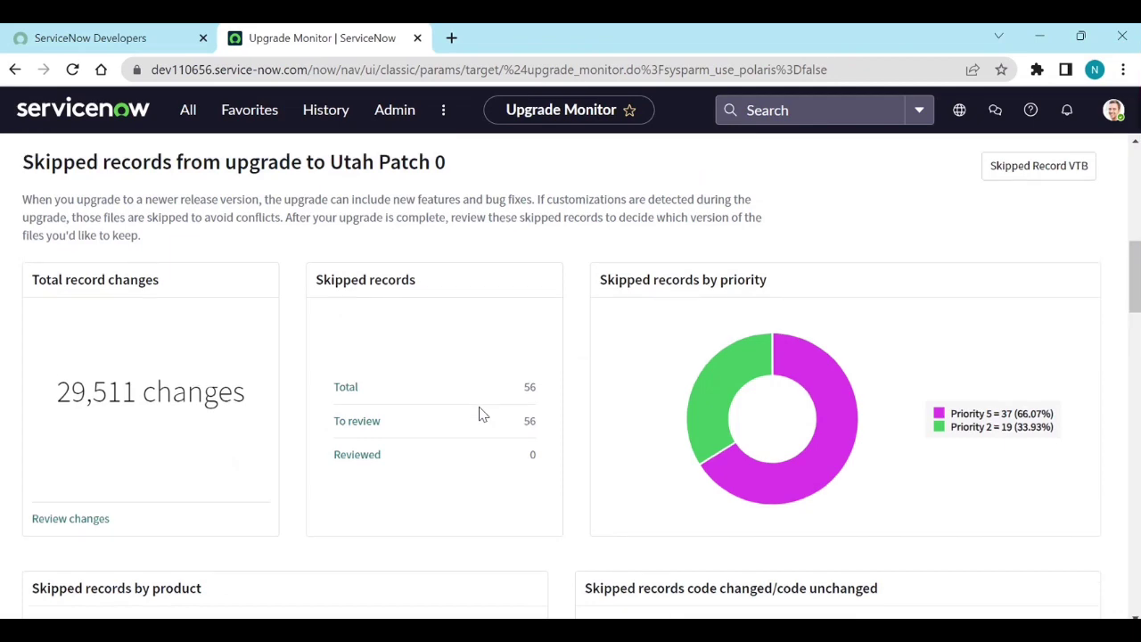
{"action": "scroll", "coordinate": [479, 413], "scroll_direction": "up", "scroll_amount": 4}
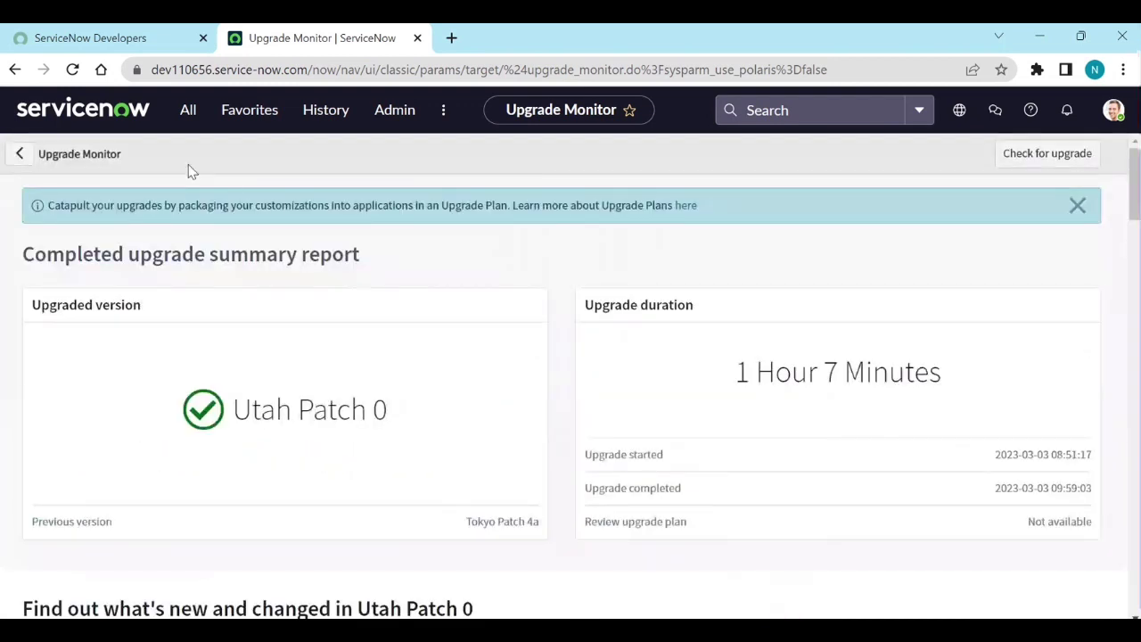
- Filter the All menu for 'stats' and open System Diagnostics > Stats to confirm the Utah patch0 build
{"action": "left_click", "coordinate": [188, 110]}
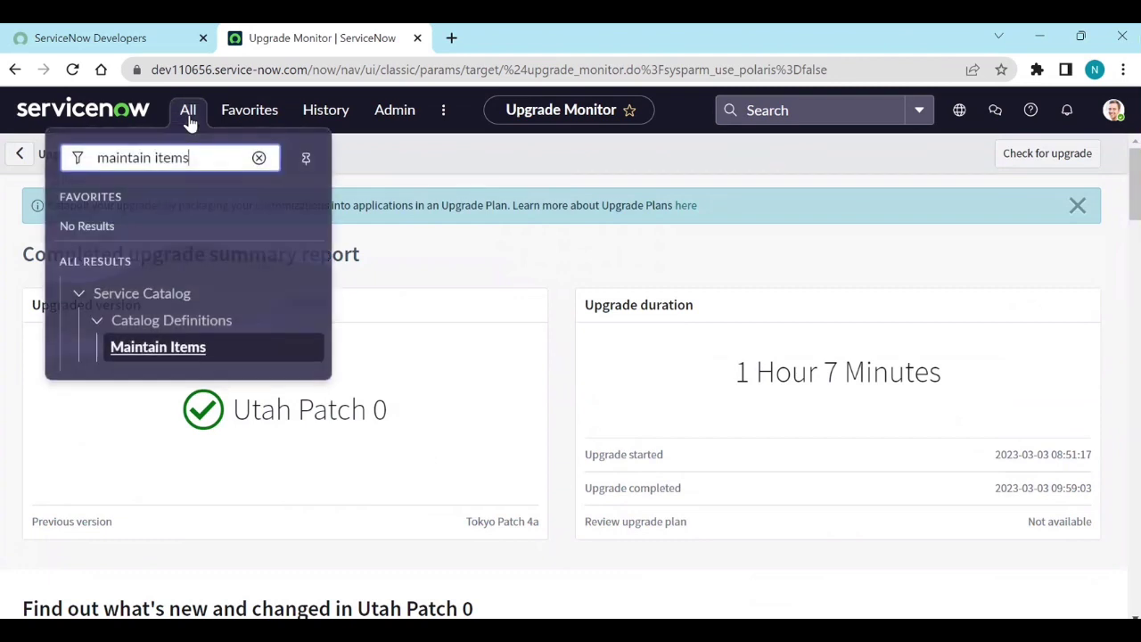
{"action": "double_click", "coordinate": [209, 163]}
{"action": "triple_click", "coordinate": [208, 163]}
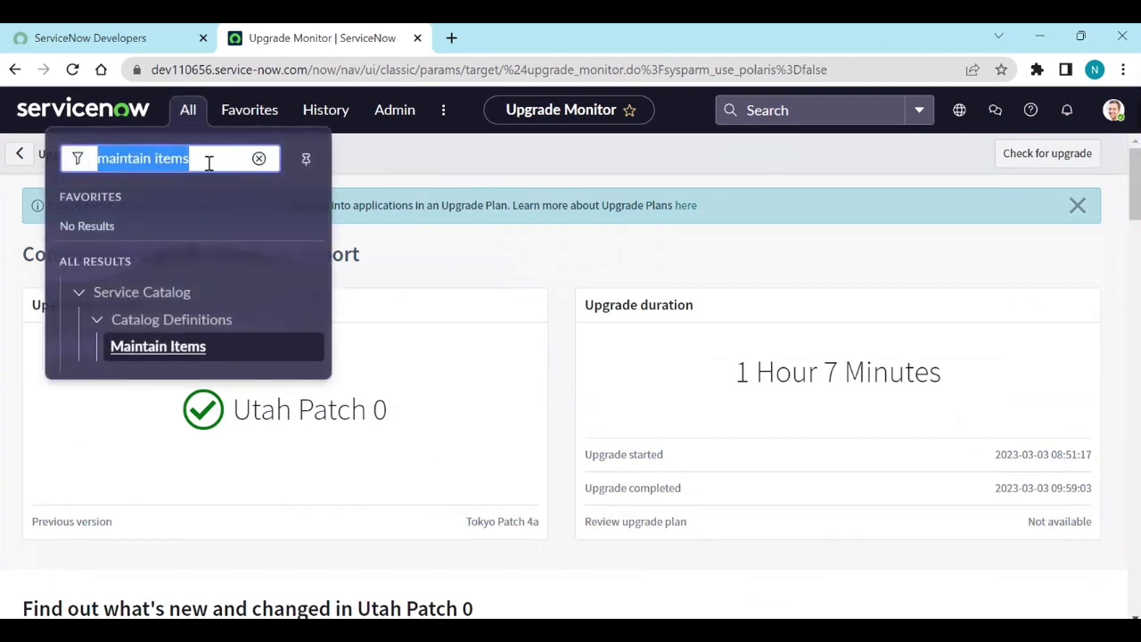
{"action": "type", "text": "stats"}
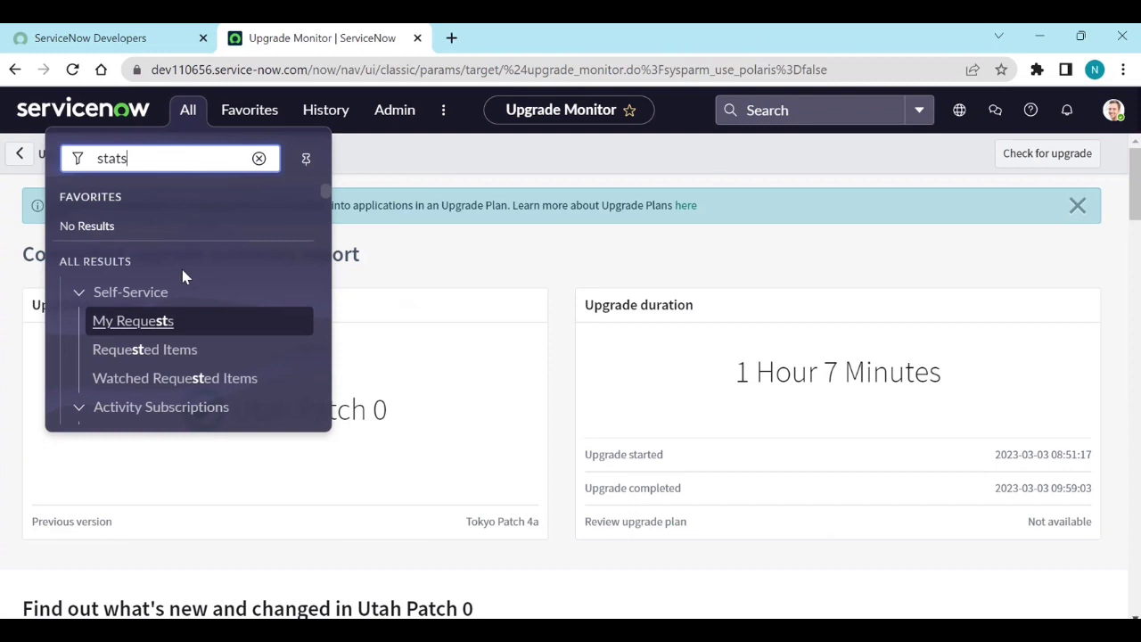
{"action": "scroll", "coordinate": [163, 321], "scroll_direction": "down", "scroll_amount": 3}
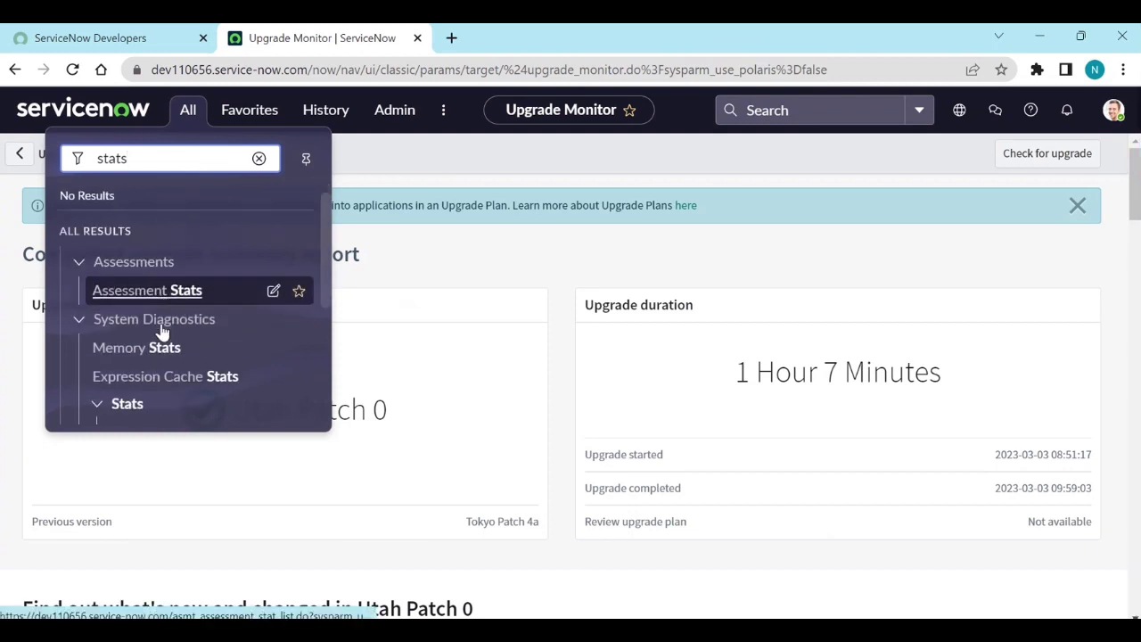
{"action": "left_click", "coordinate": [126, 330]}
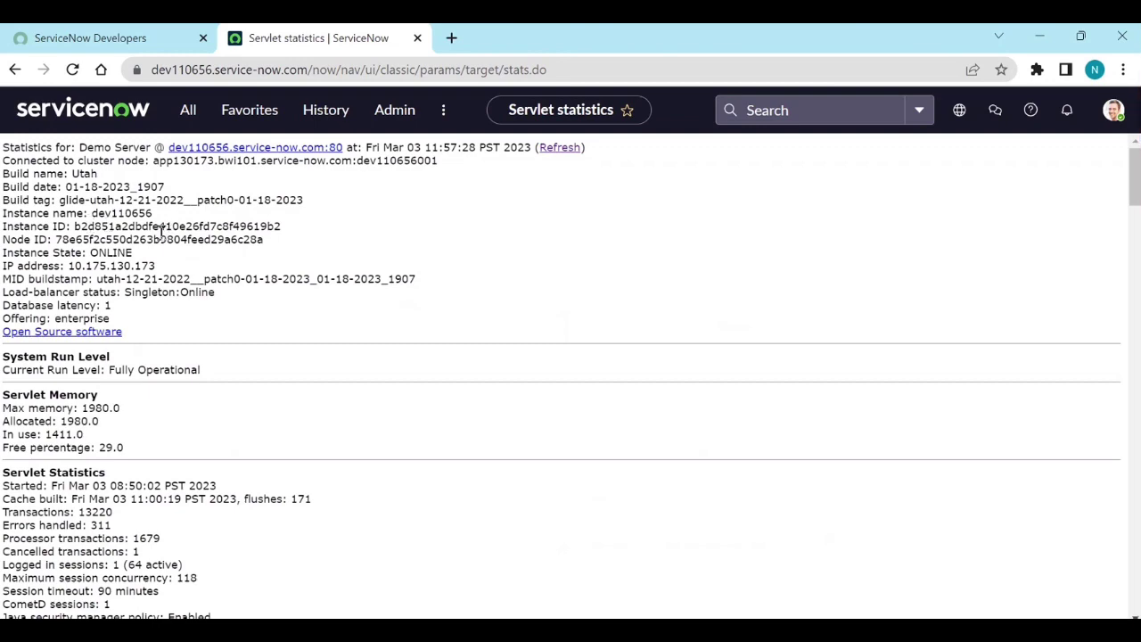
{"action": "scroll", "coordinate": [214, 404], "scroll_direction": "down", "scroll_amount": 4}
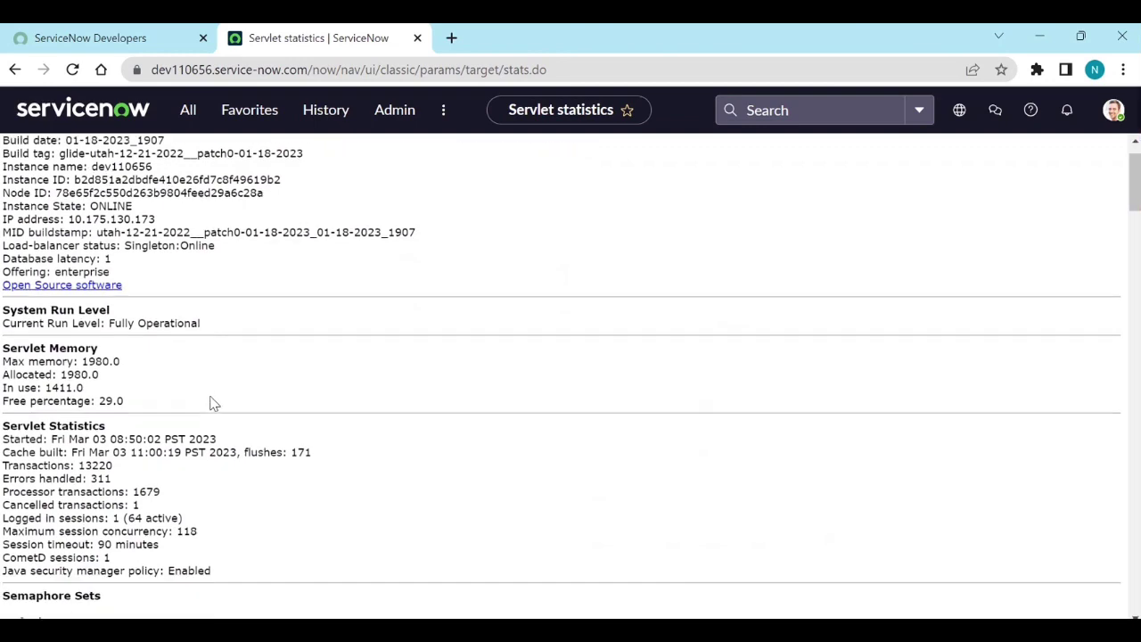